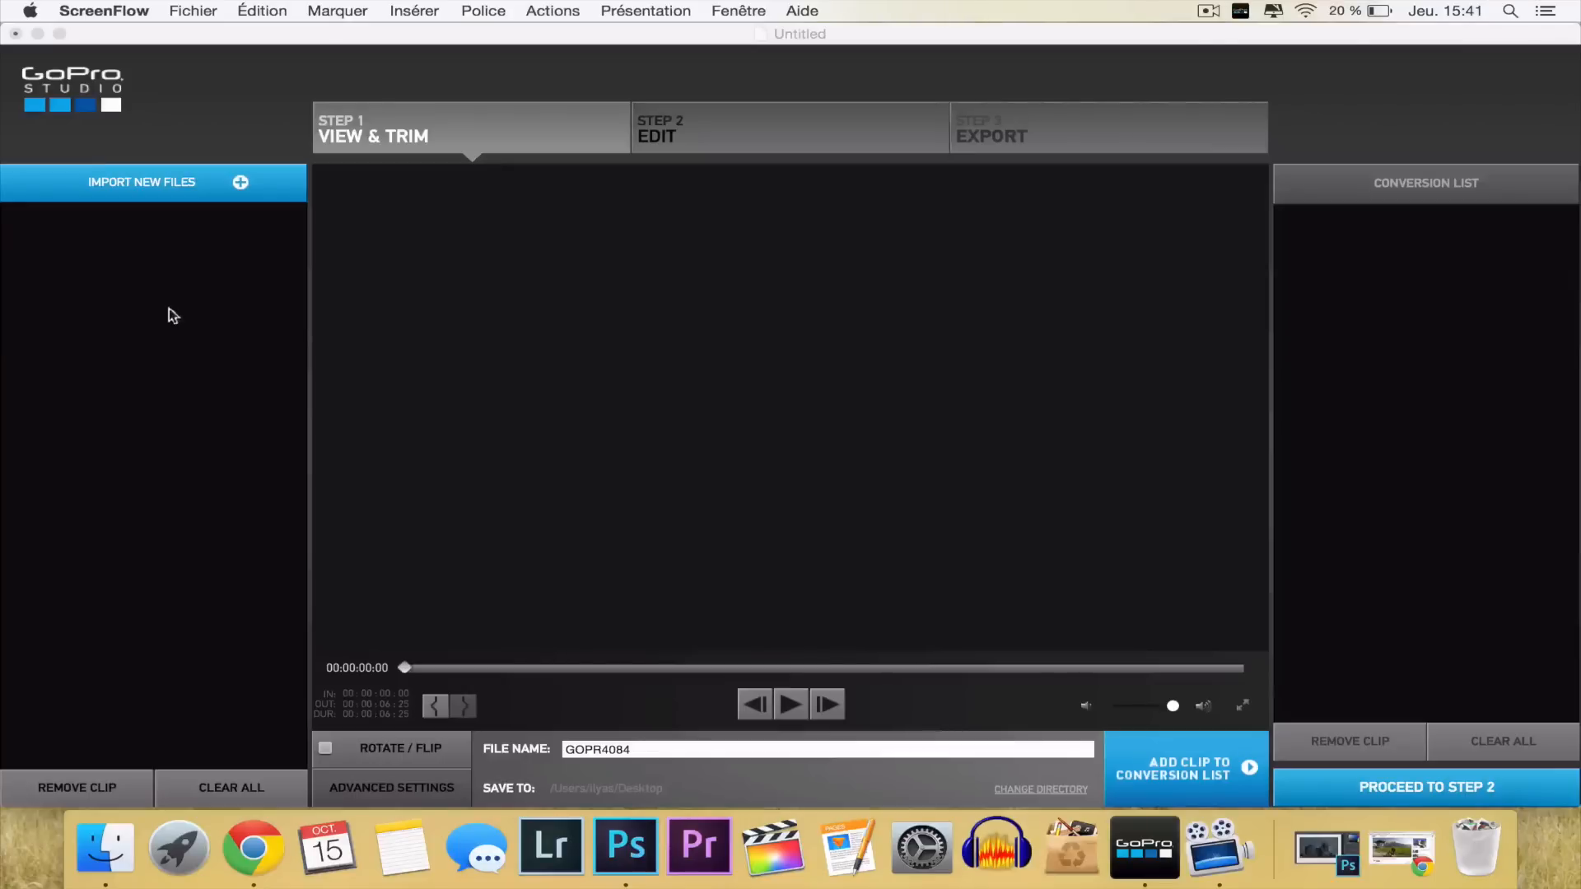
Import the six GOPR clips and the GoPro Hero 4 Black and Silver video from the Flashback folder.
click(173, 186)
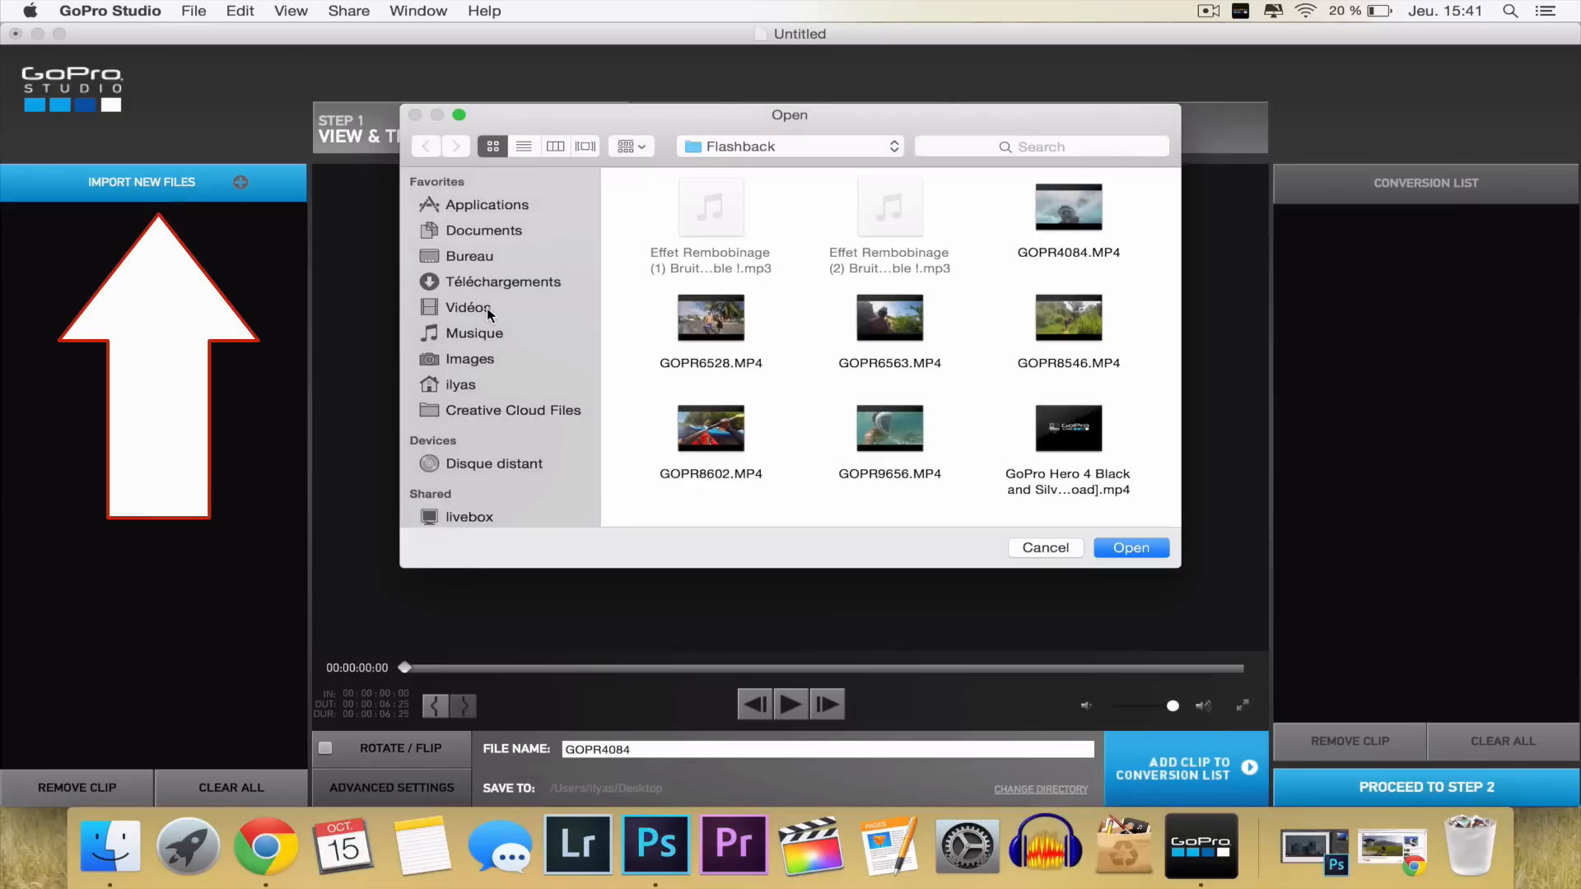
drag(1123, 424, 646, 299)
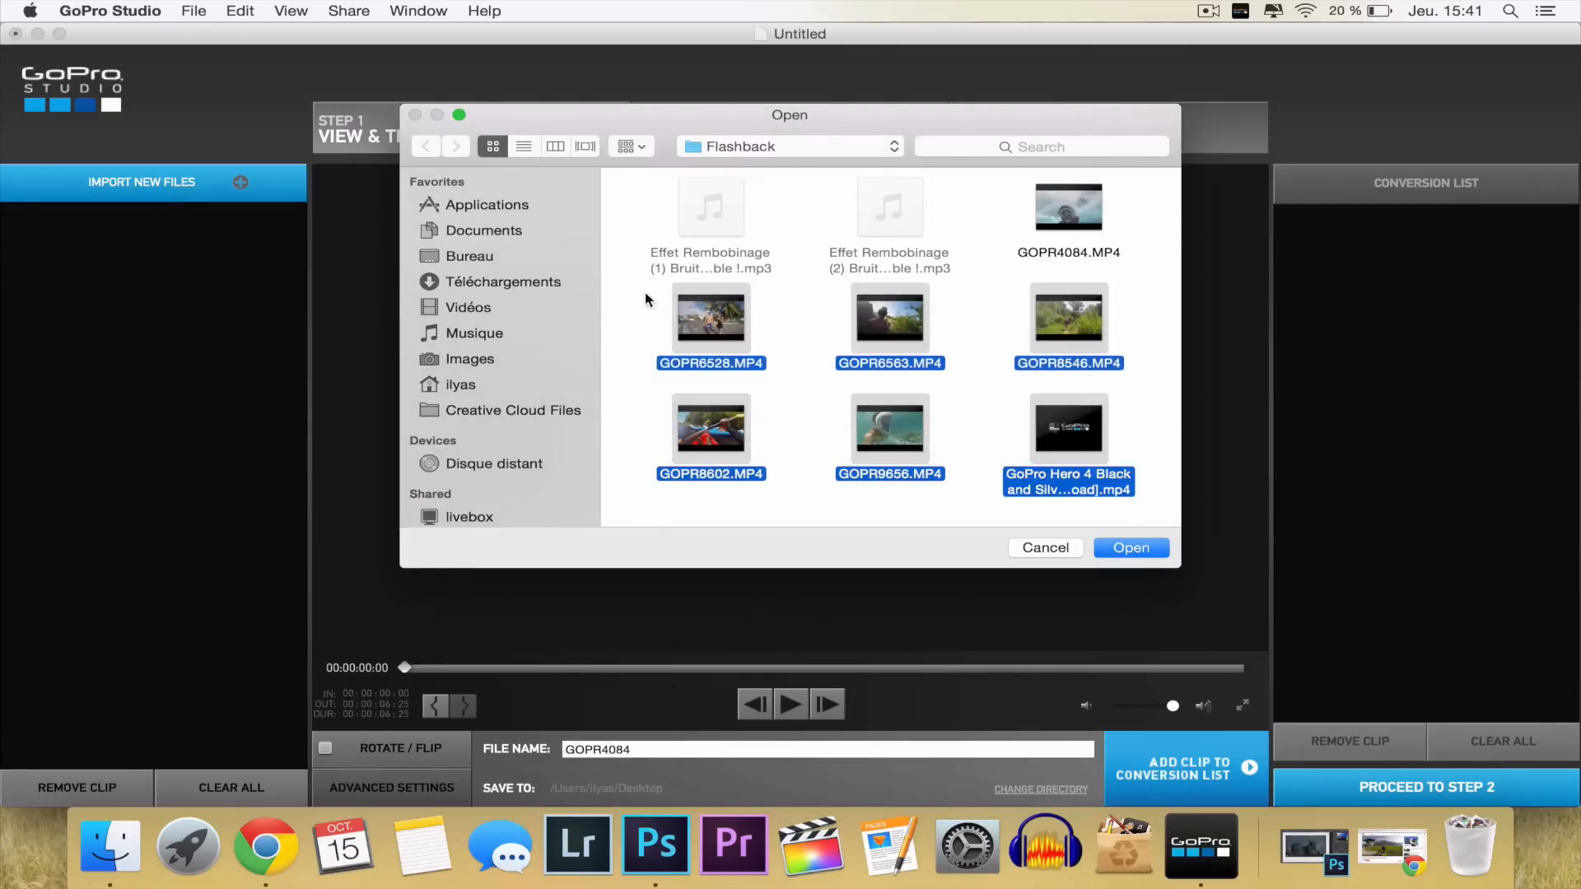
super+click(1064, 210)
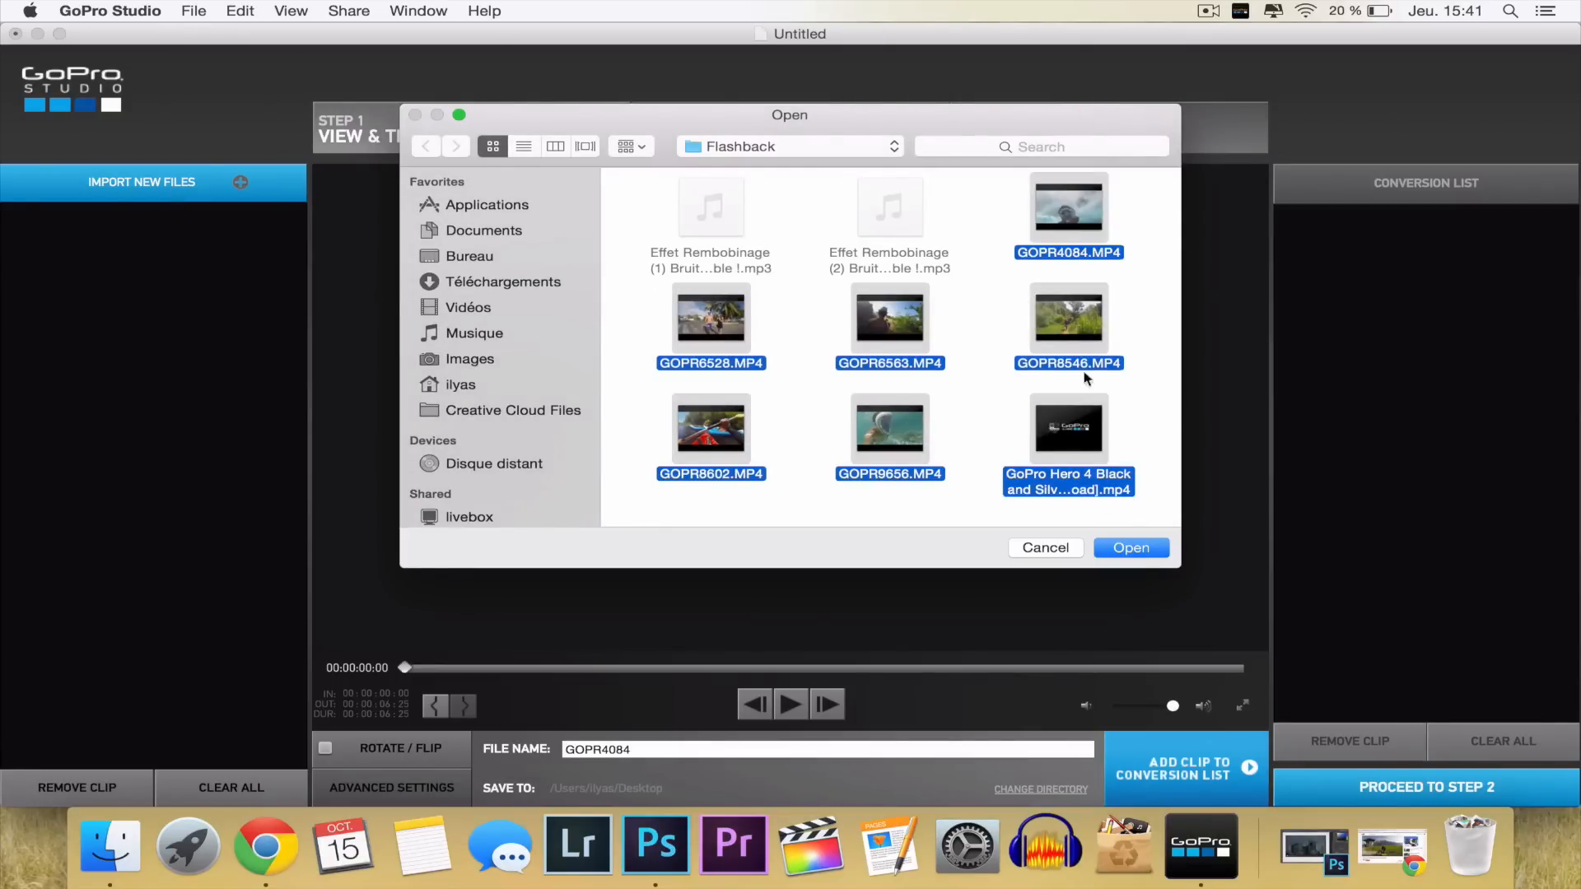
click(1126, 547)
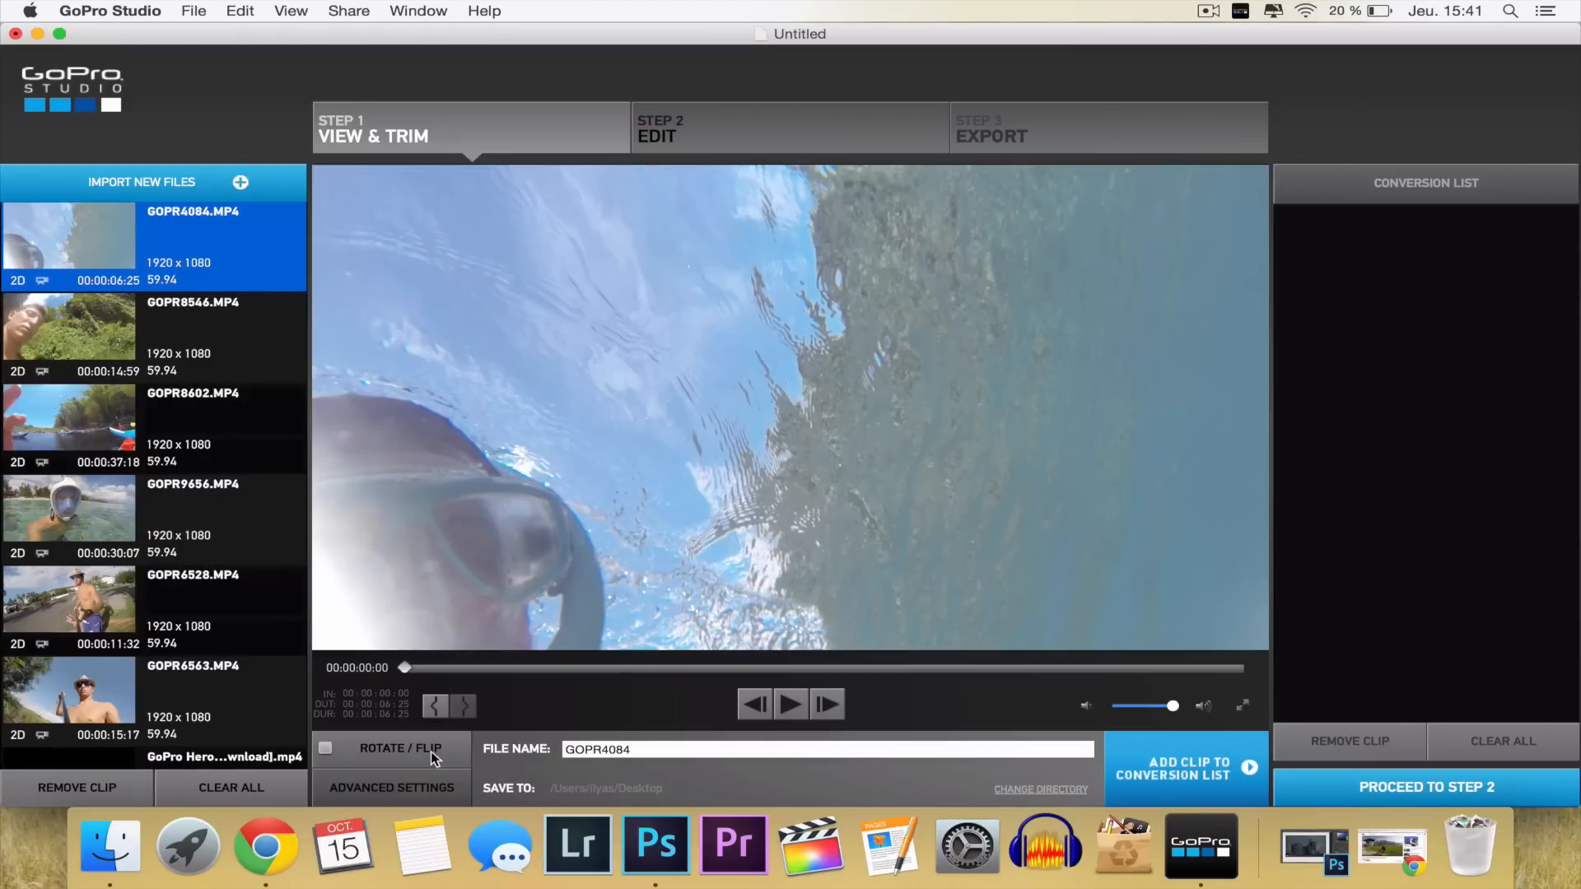
Set the GOPR4084 clip's advanced conversion settings to be remembered for future clips.
click(429, 783)
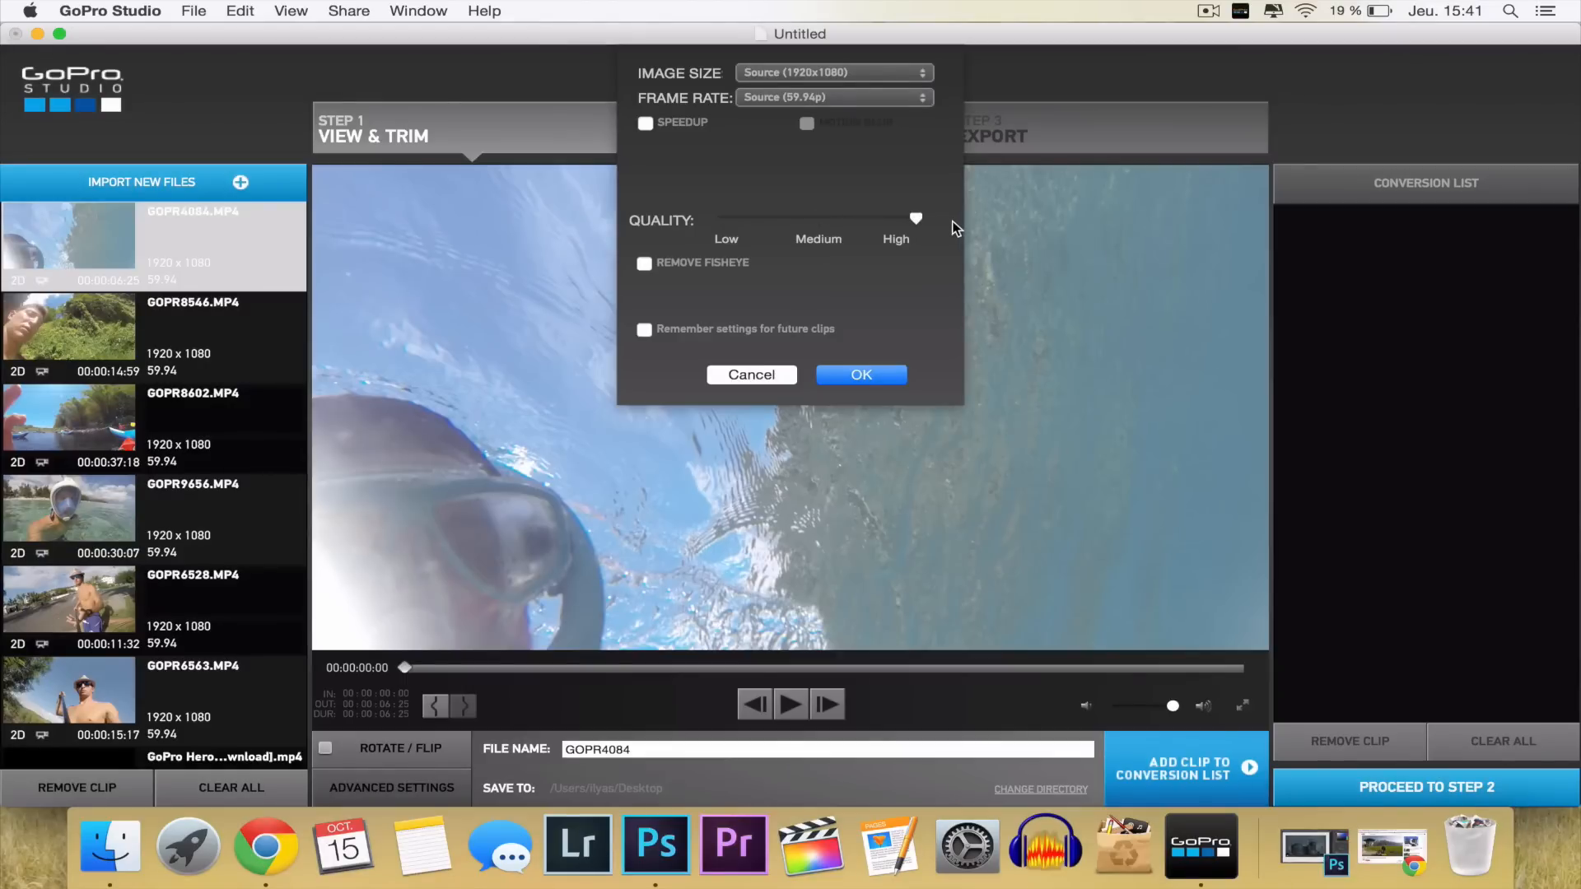
click(721, 333)
click(867, 378)
Add all imported clips to the conversion list, convert them and proceed to the Edit step.
scroll(157, 463, down, 3)
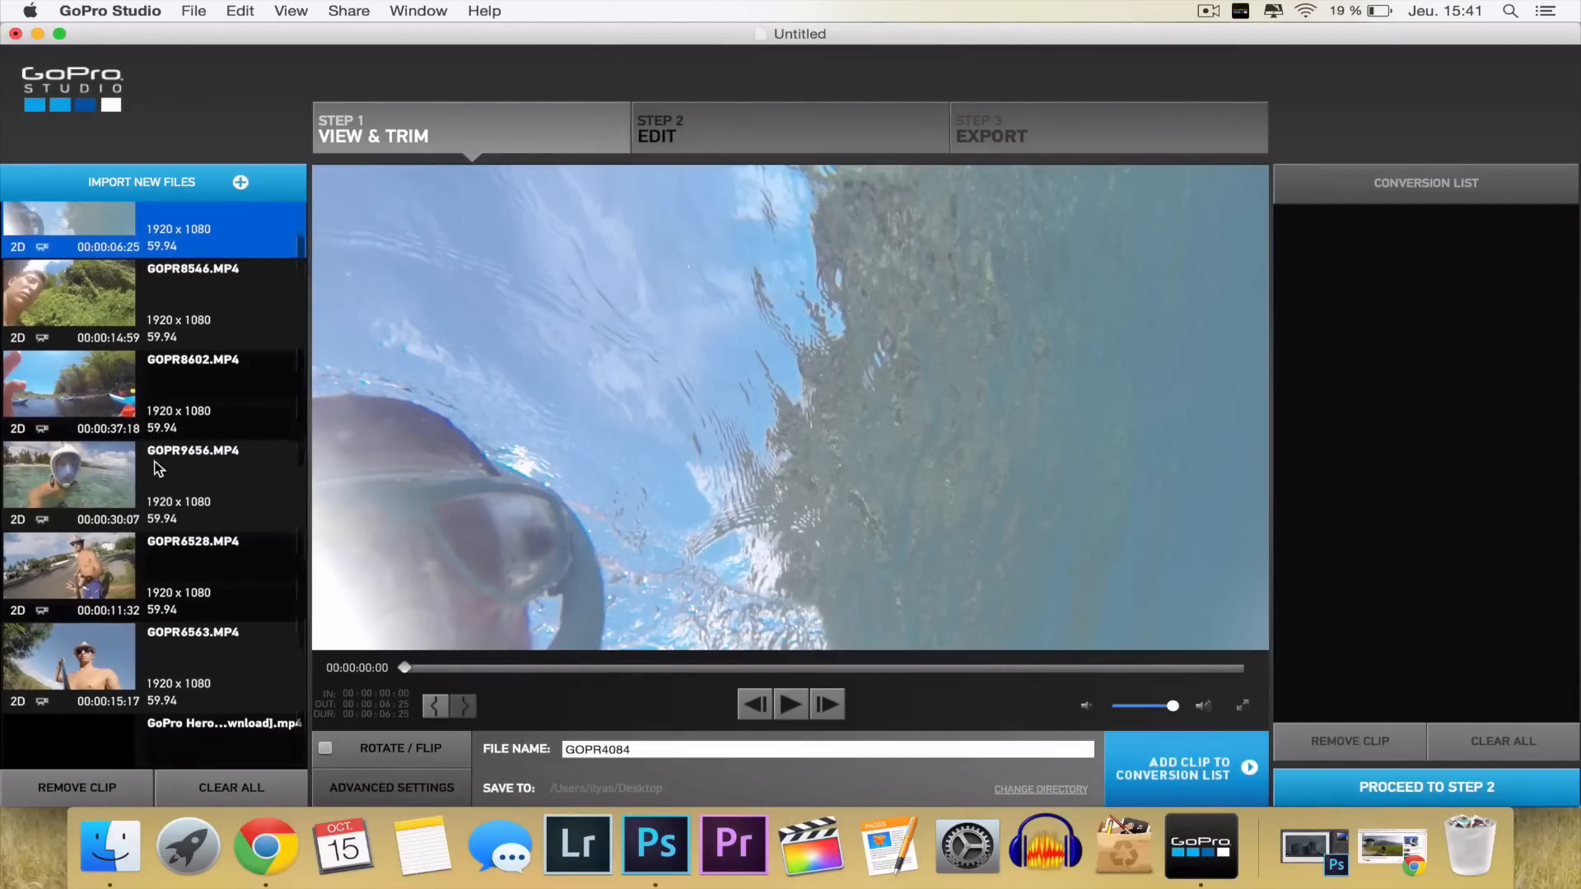
shift+click(189, 726)
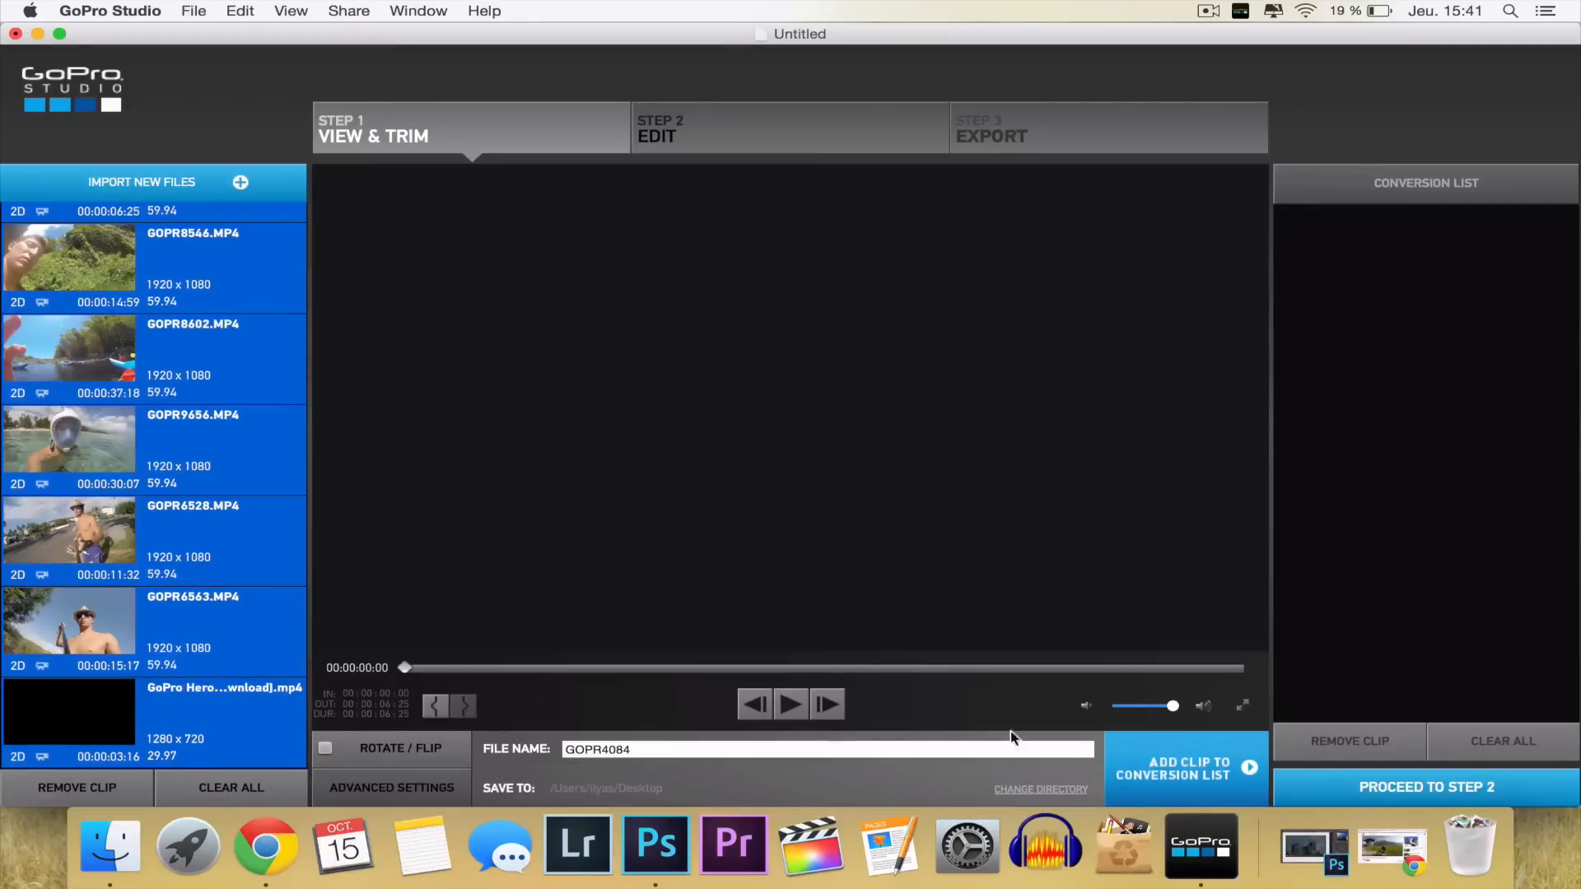
click(1185, 759)
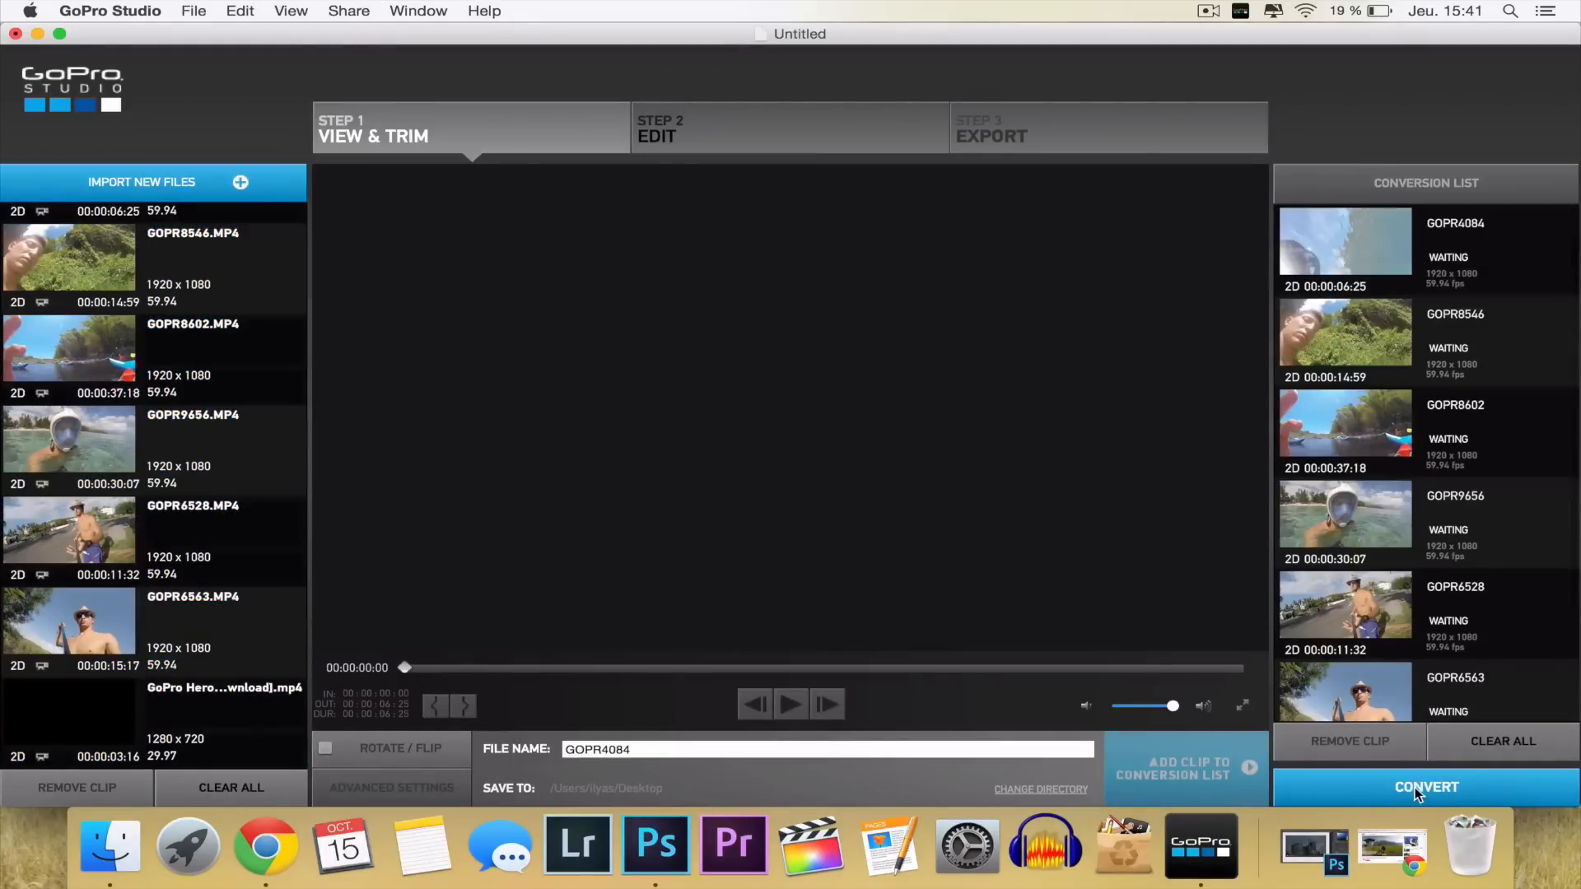
click(1412, 790)
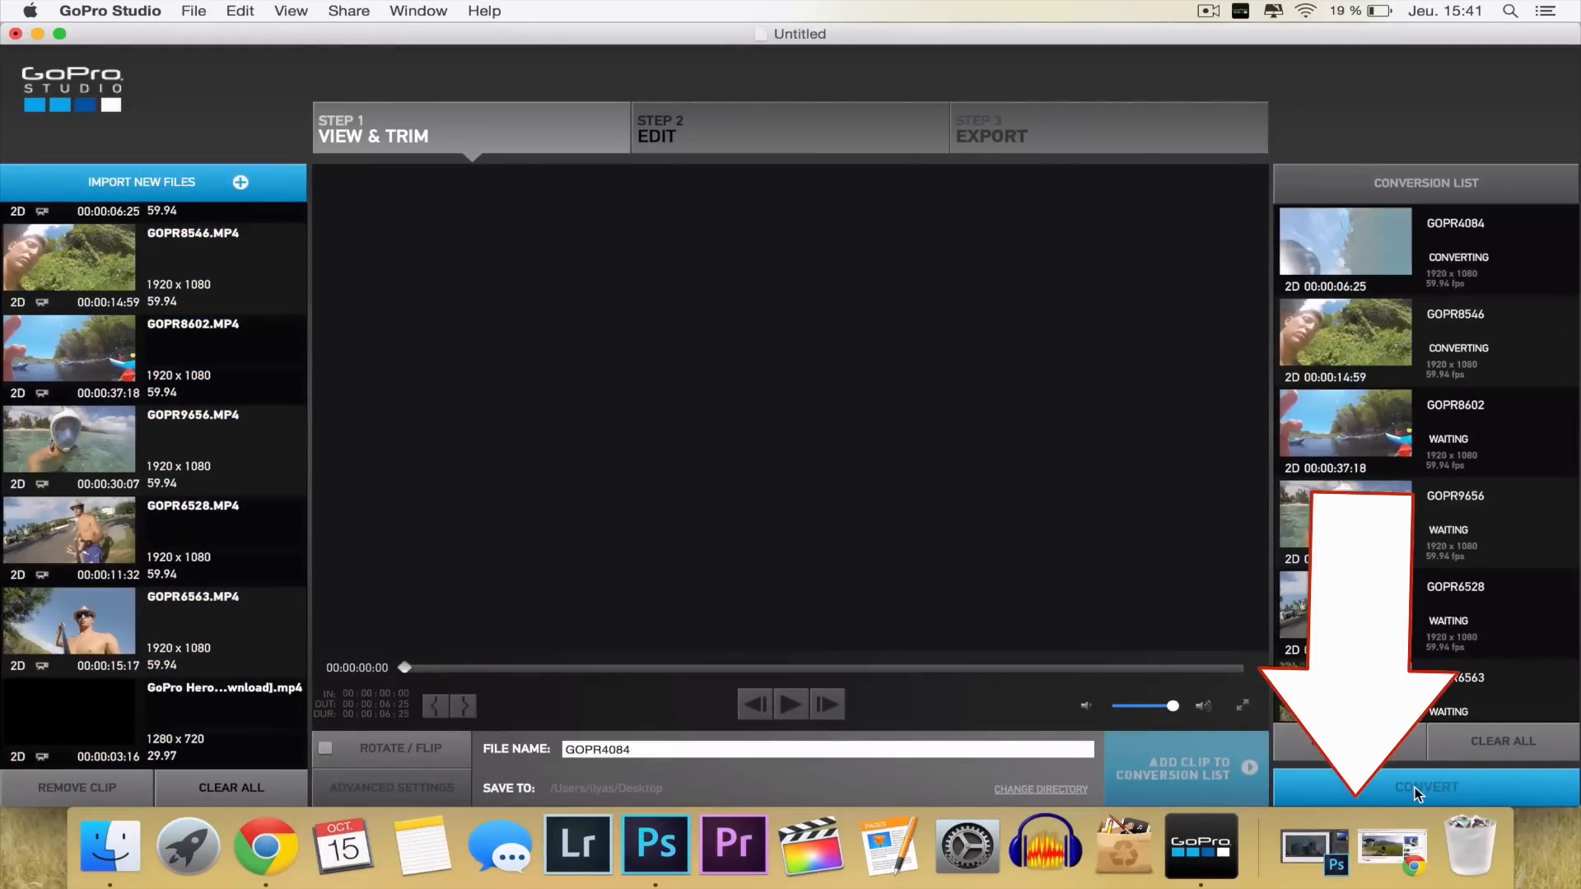
click(1310, 787)
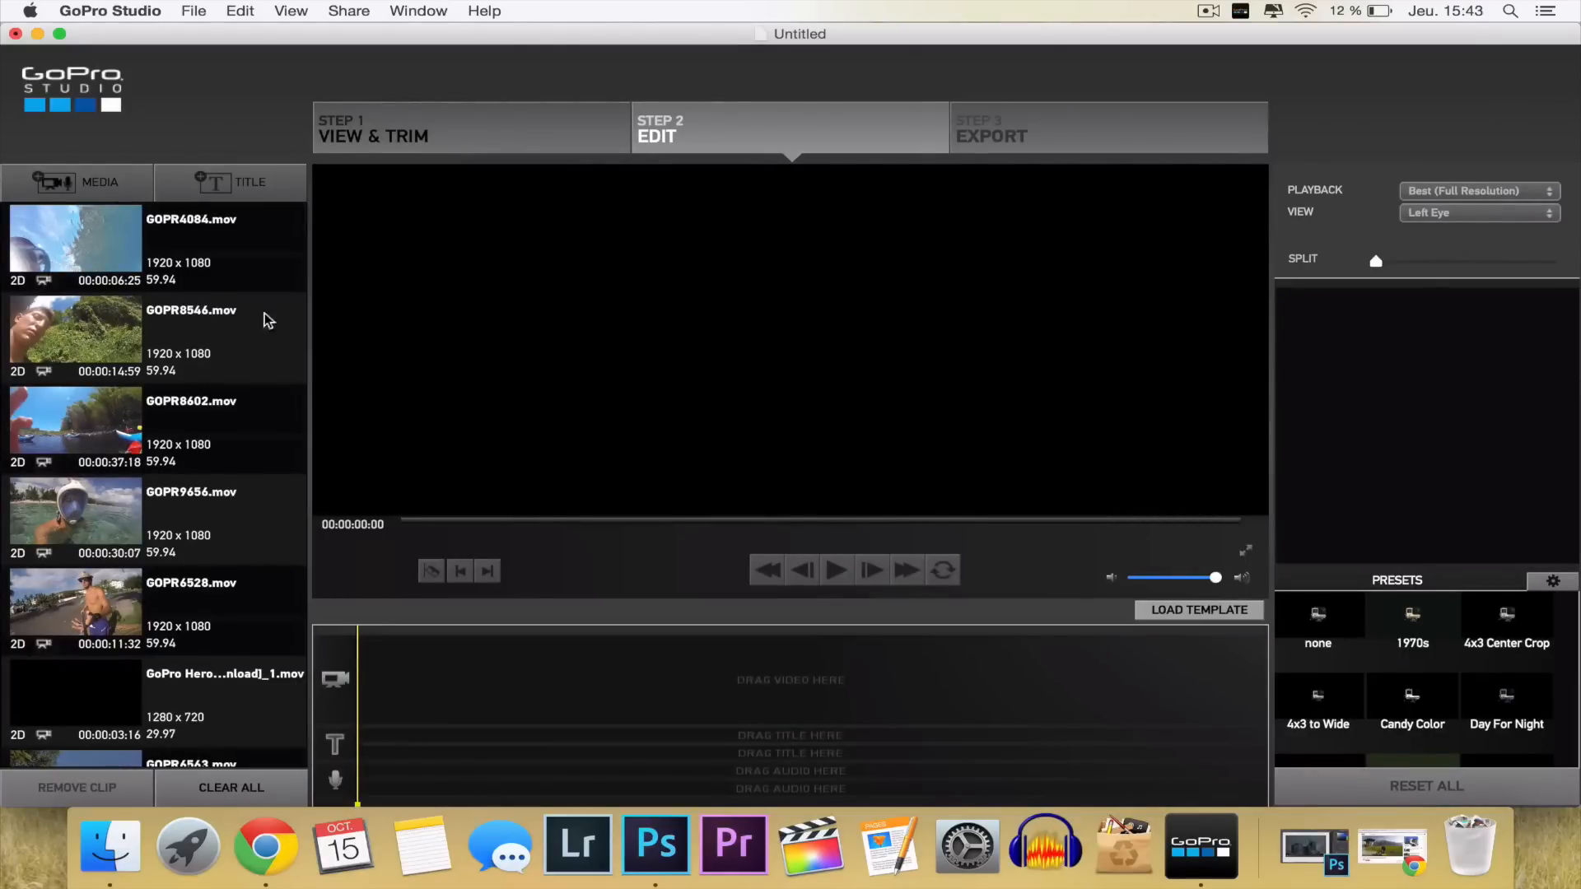
Place the converted GOPR clips on the video track and trim both ends of GOPR4084 to about 00:00:03:10.
click(170, 236)
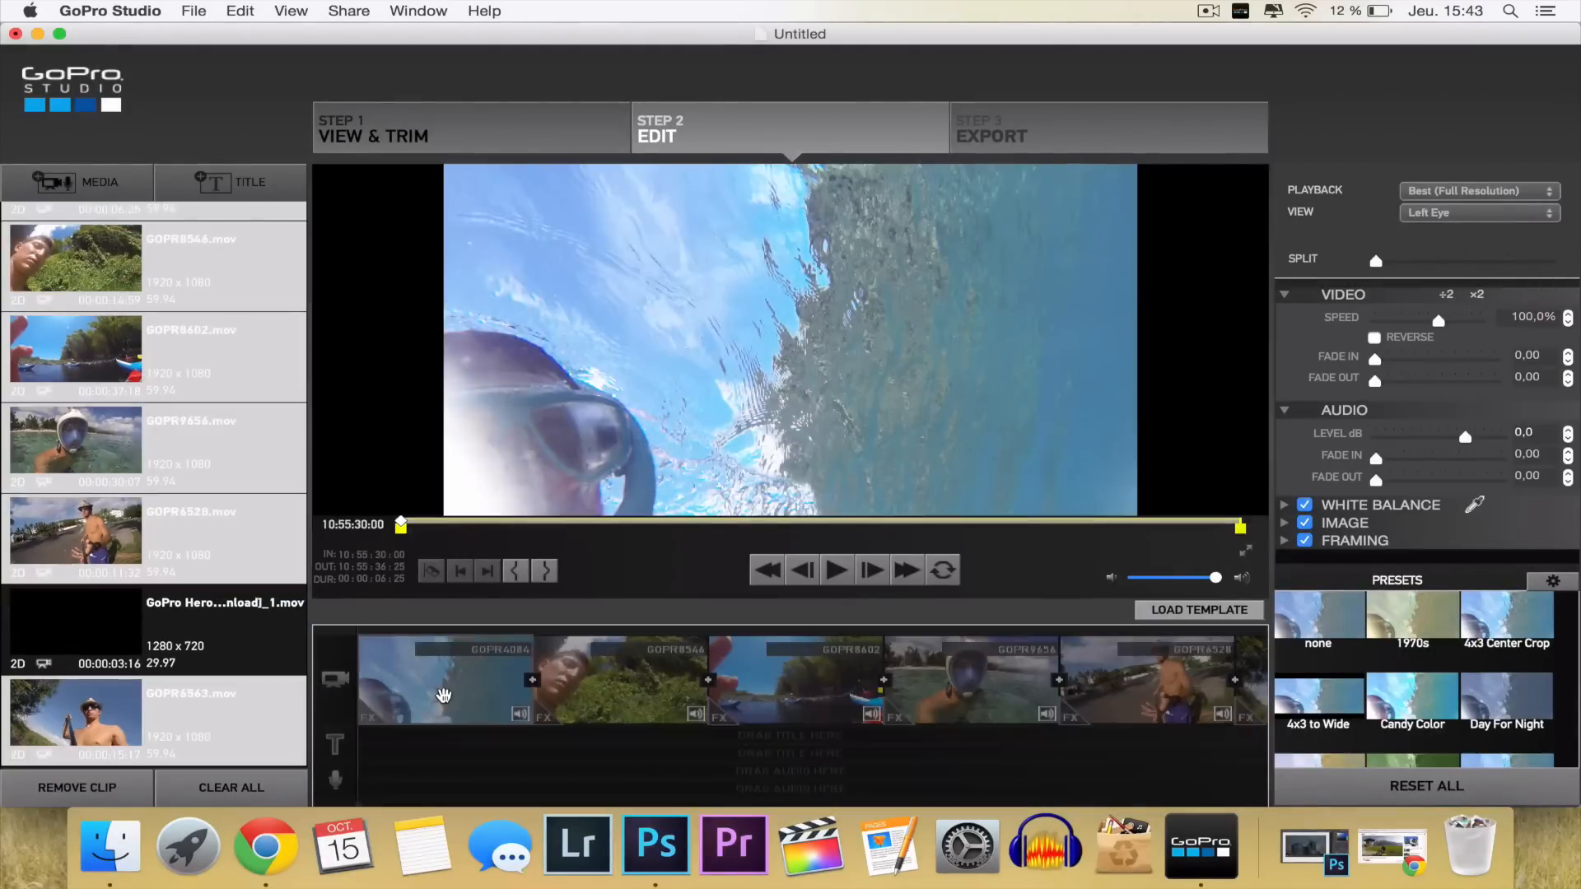
click(443, 696)
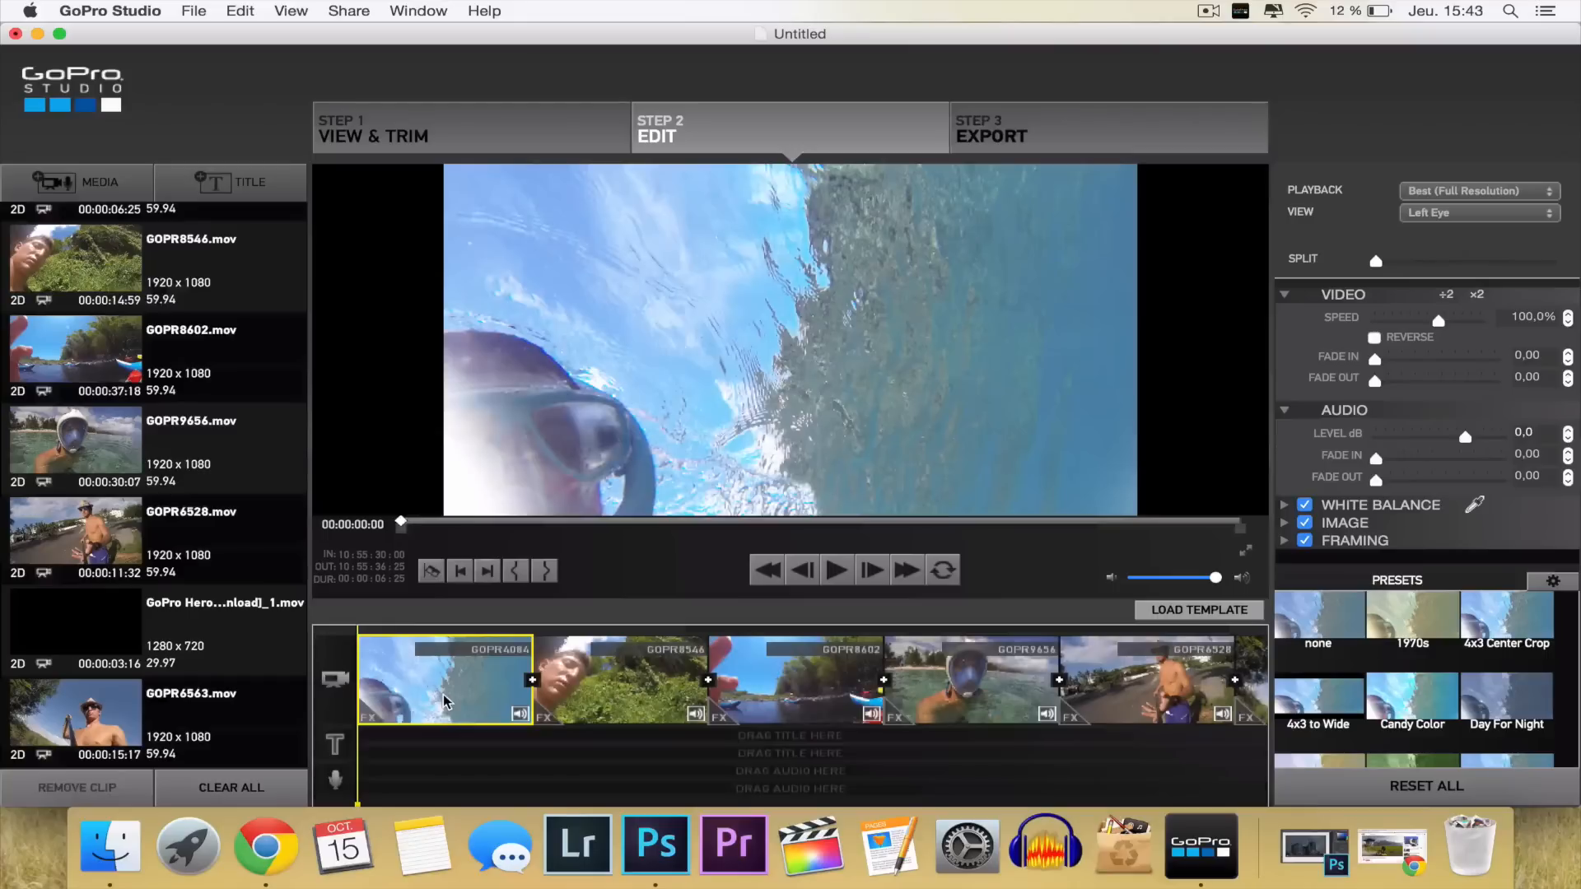
click(403, 528)
mouse_move(402, 529)
mouse_down()
mouse_move(587, 529)
mouse_move(516, 529)
mouse_up()
drag(1239, 528, 995, 525)
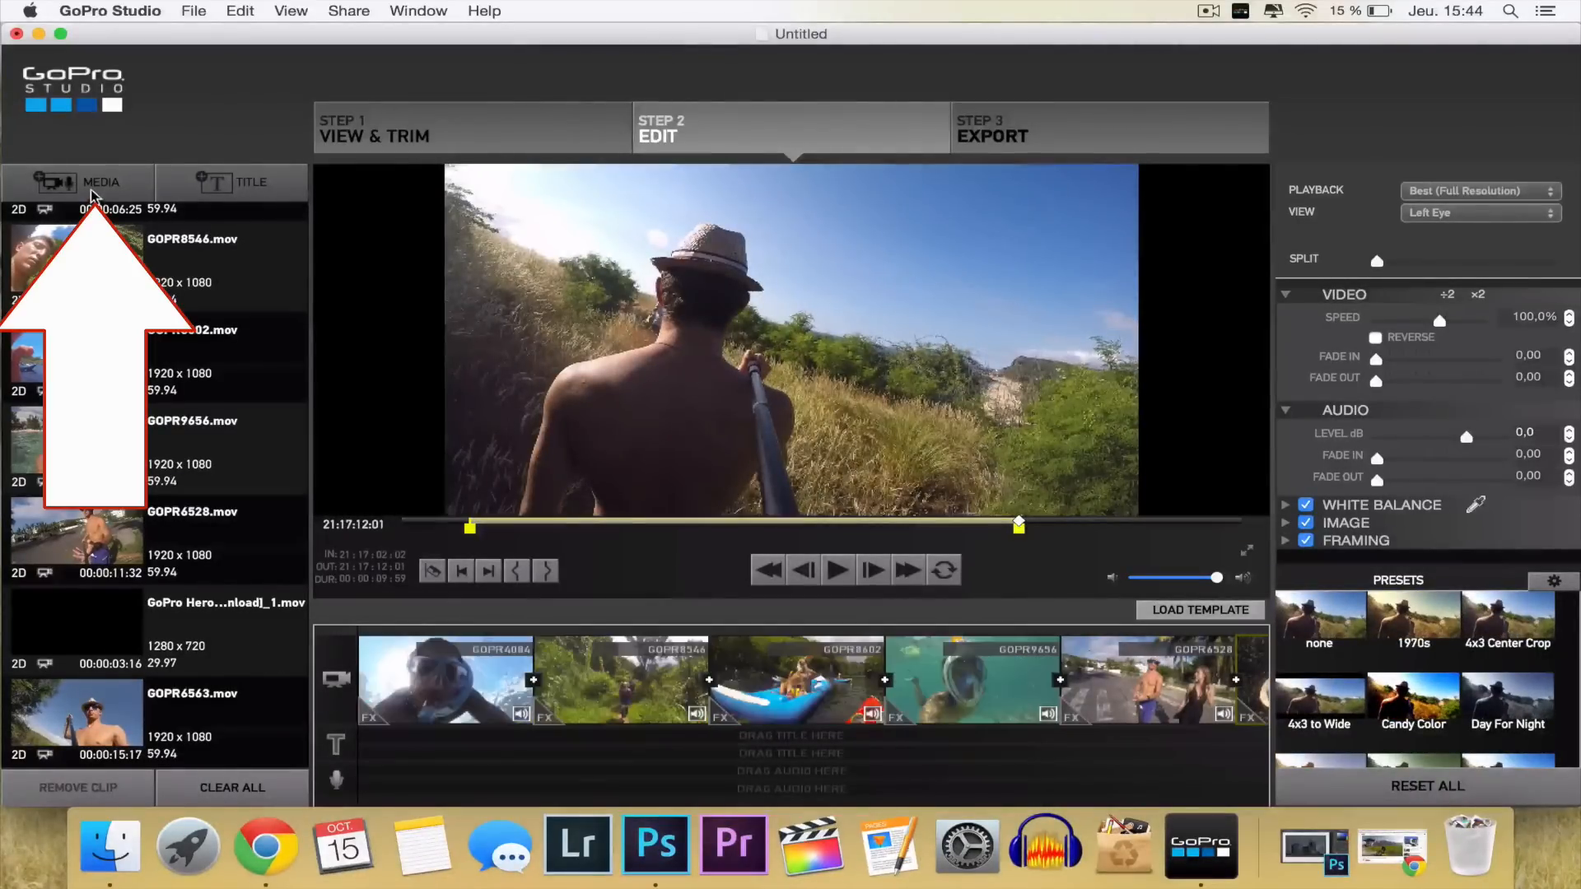
Import the Effet Rembobinage (2) MP3 sound effect from the Flashback folder into the project media.
key(super+i)
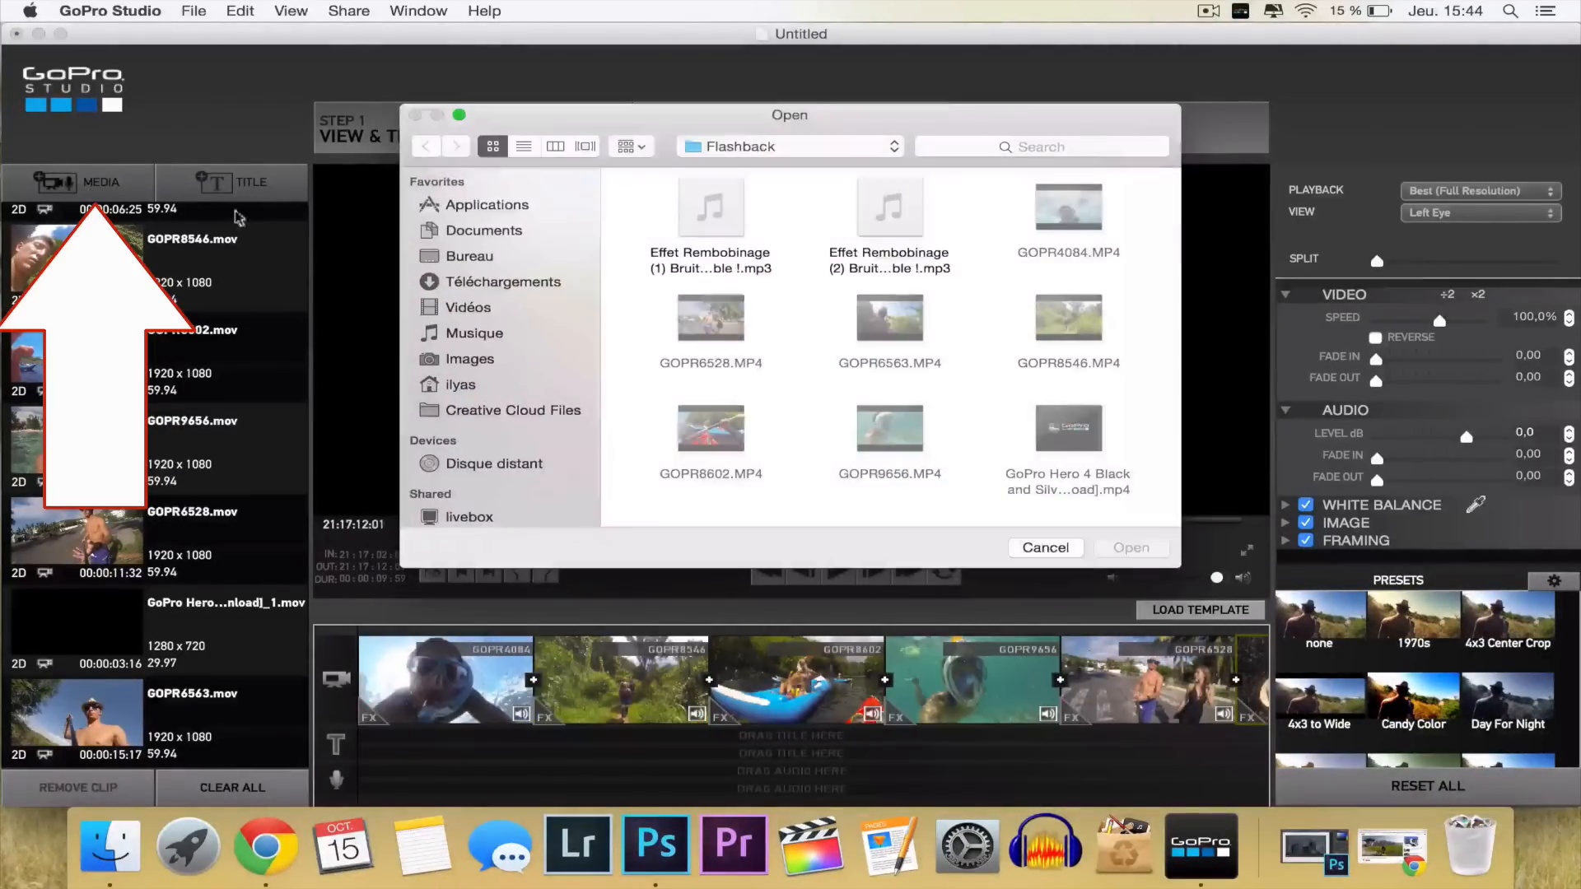
click(894, 224)
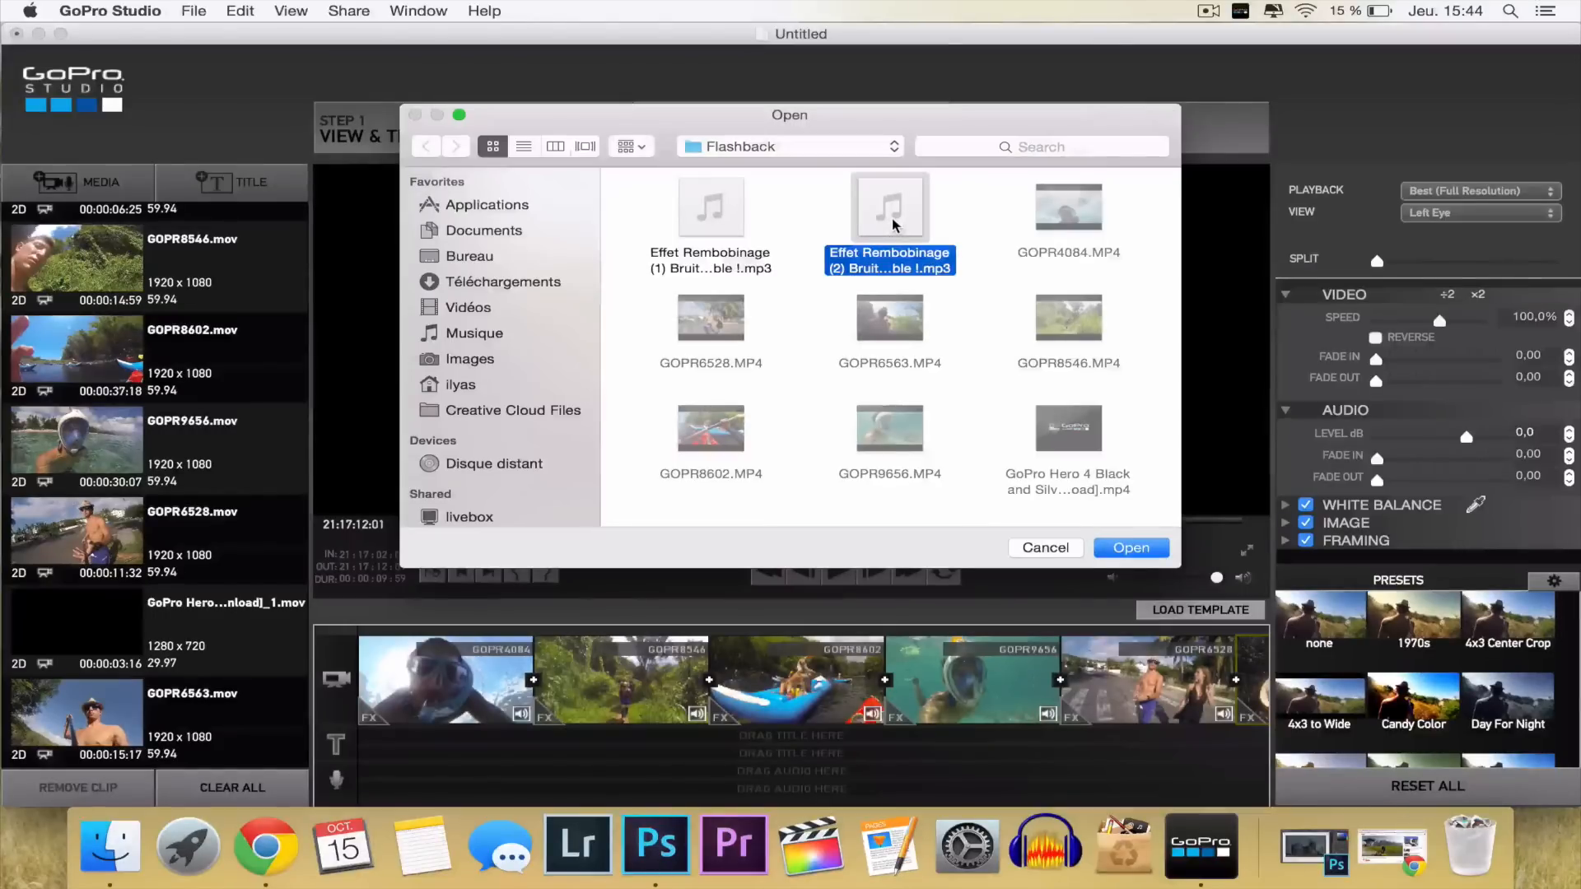
key(Return)
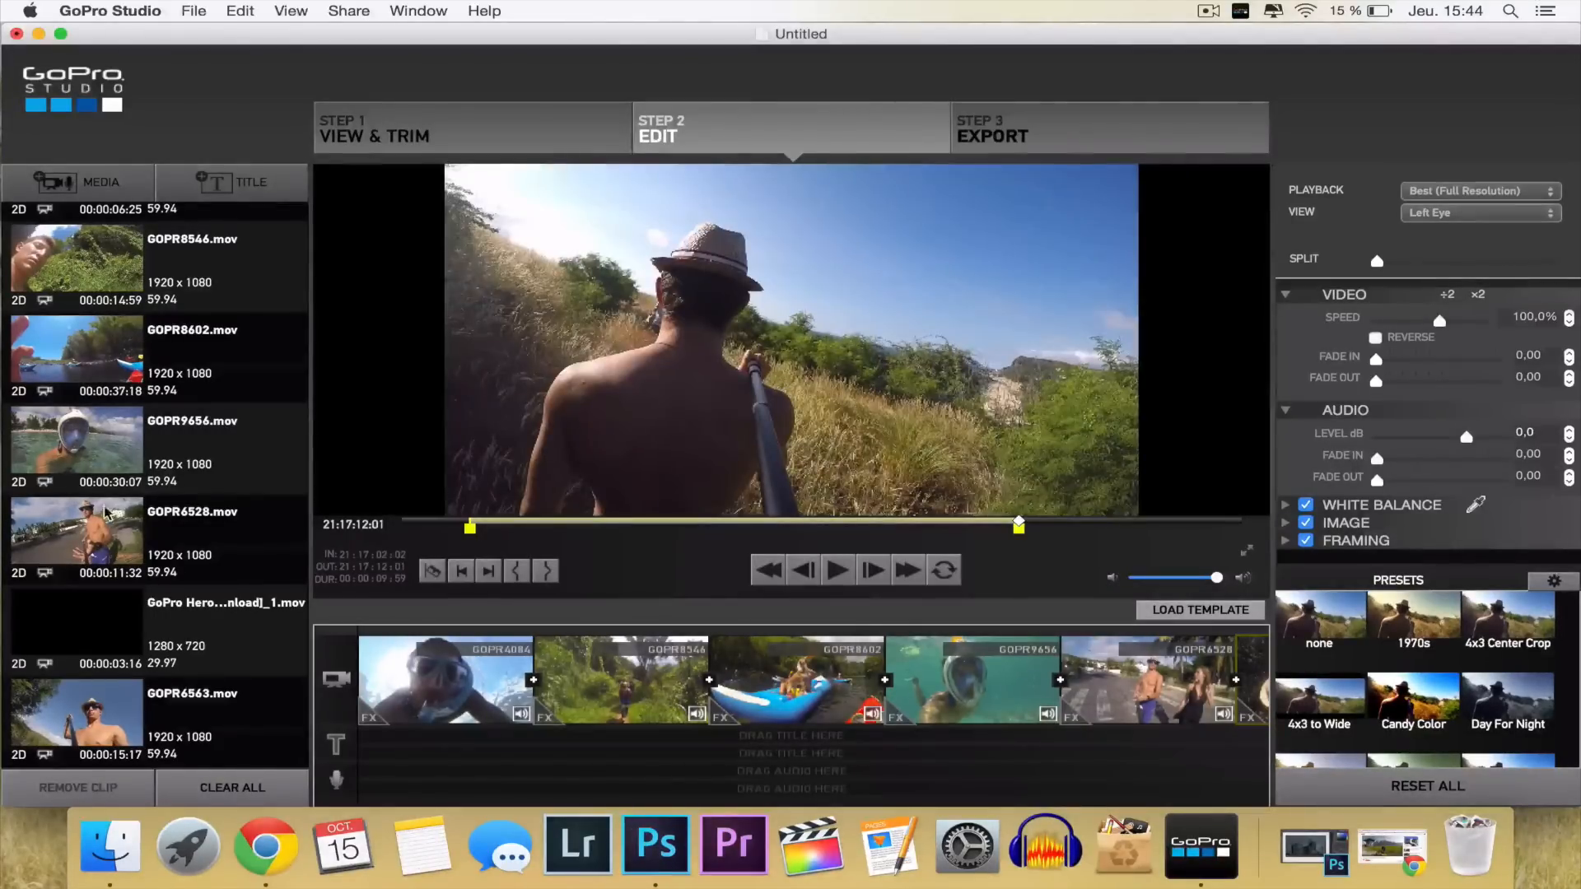
Trim the end of the Effet Rembobinage sound to about 00:00:03:09 and place it at the start of the first audio track.
click(136, 713)
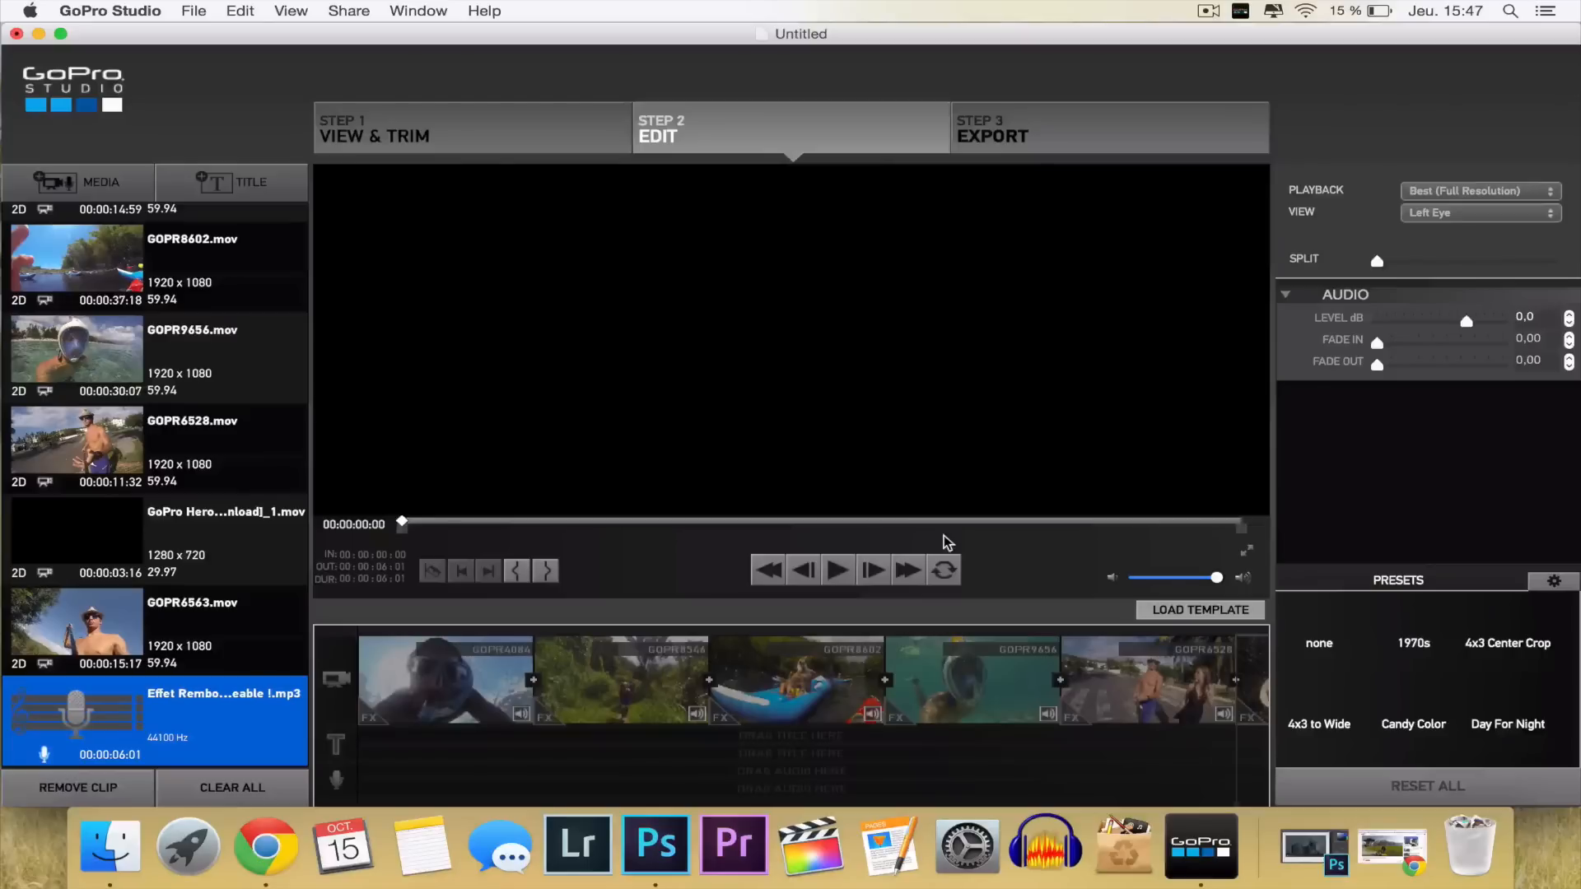
drag(1241, 526, 861, 522)
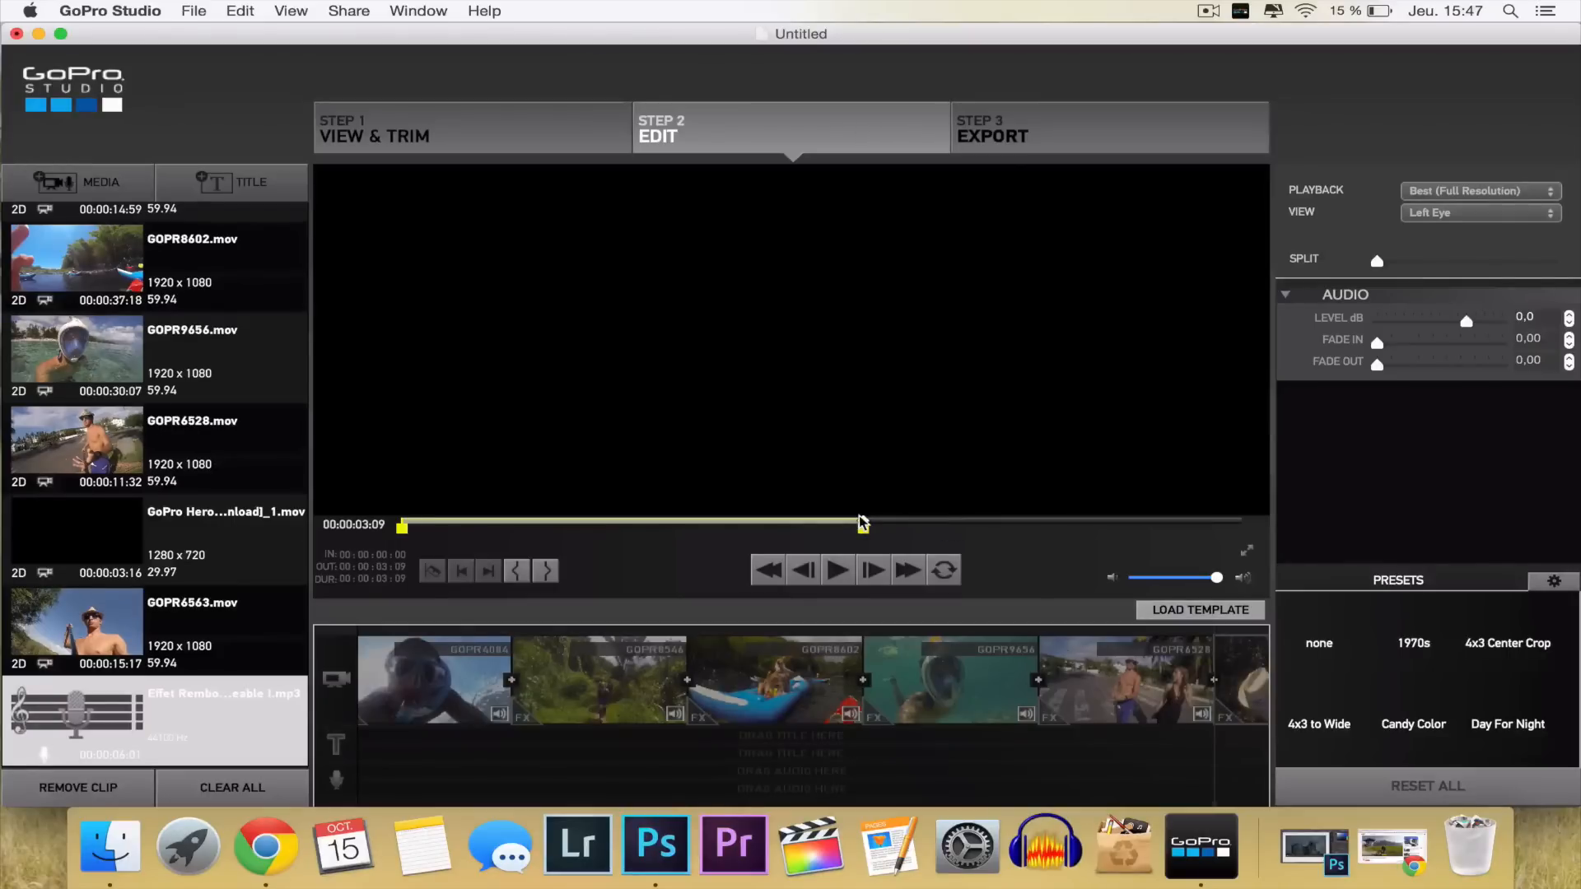
drag(233, 702, 329, 776)
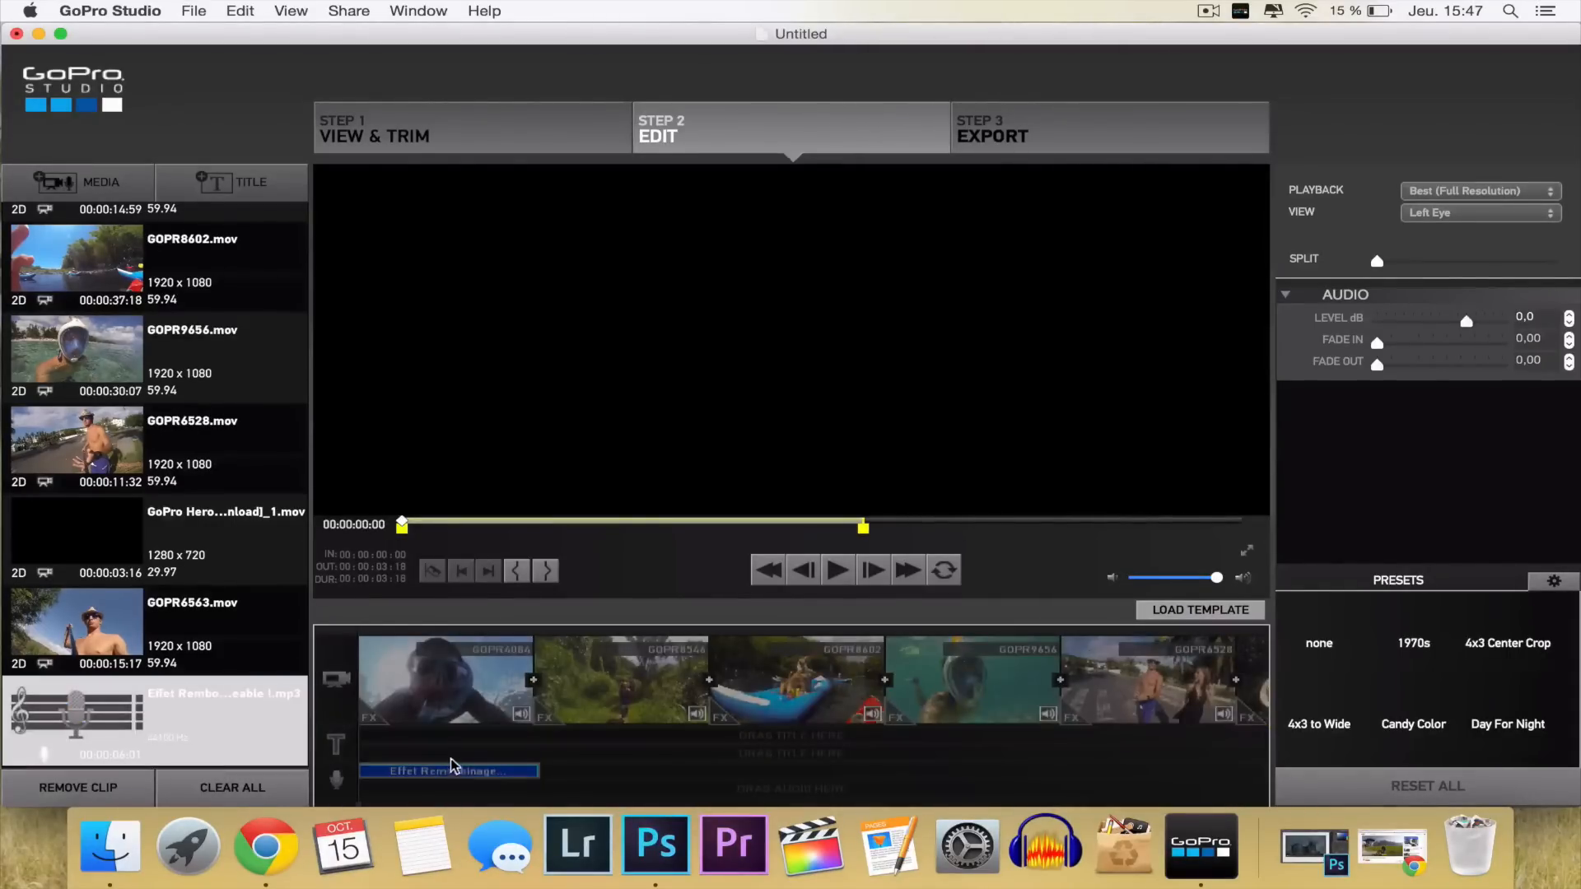
Set the GOPR4084 timeline clip's speed to 500% and make it play in reverse.
click(568, 780)
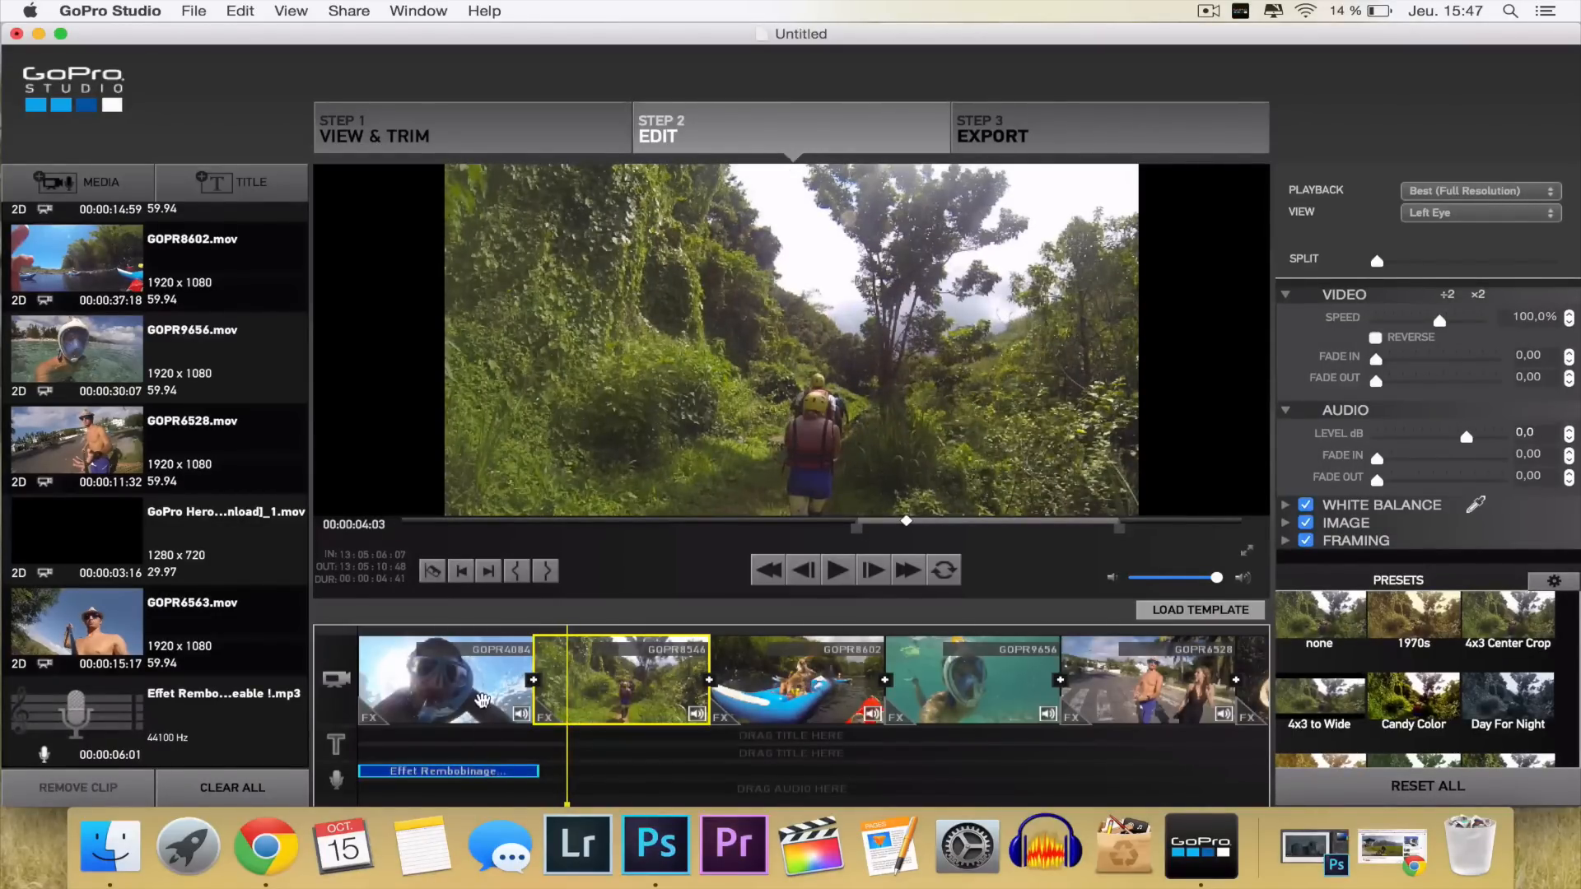
scroll(670, 741, right, 3)
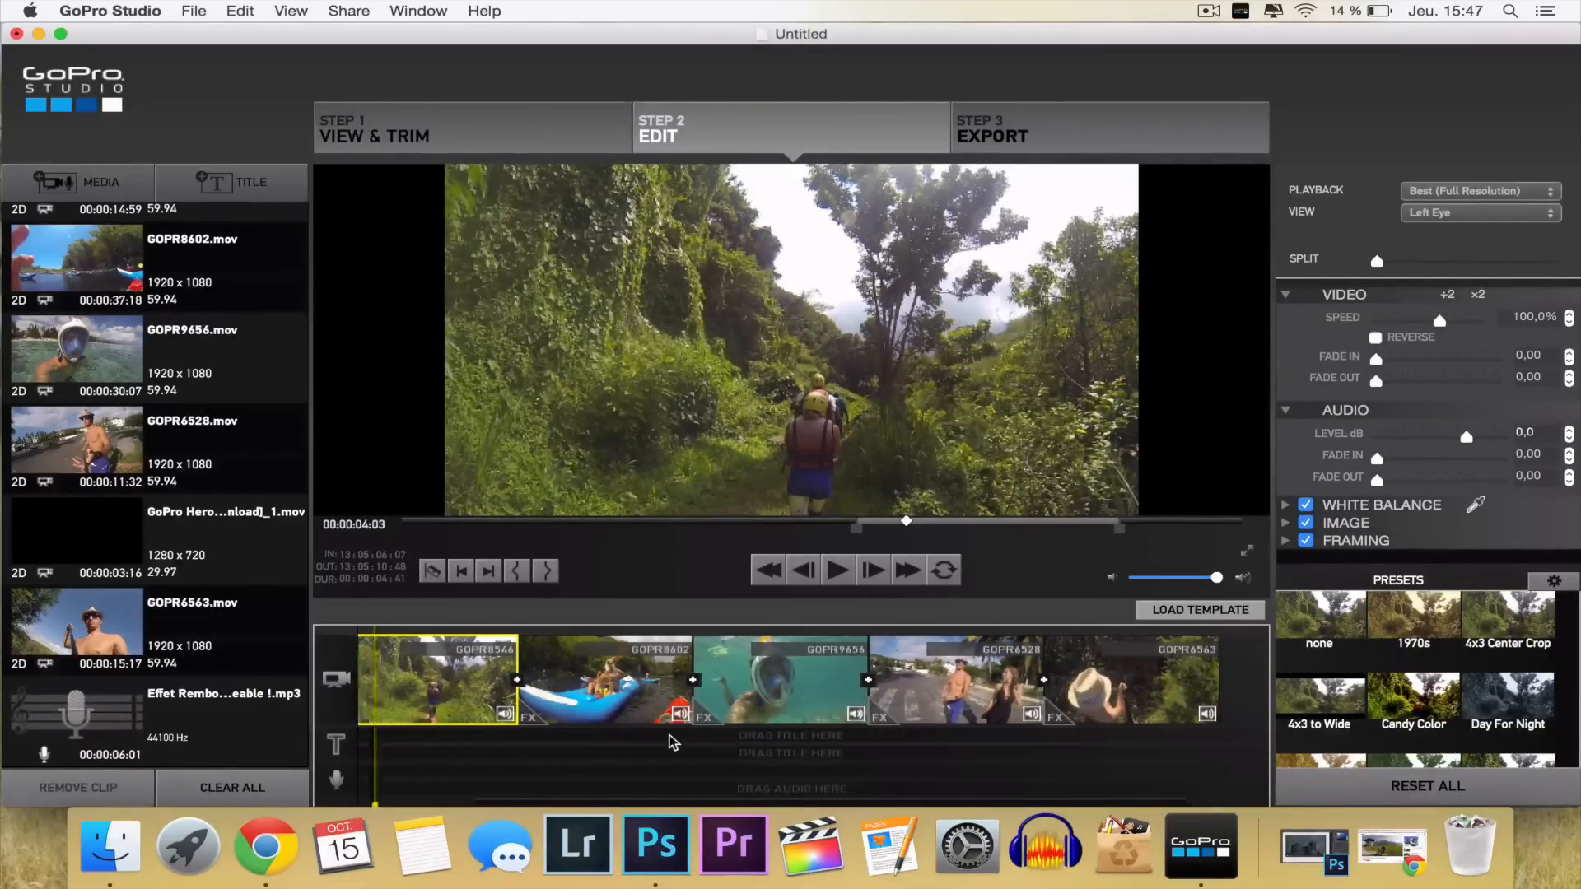
scroll(420, 685, left, 3)
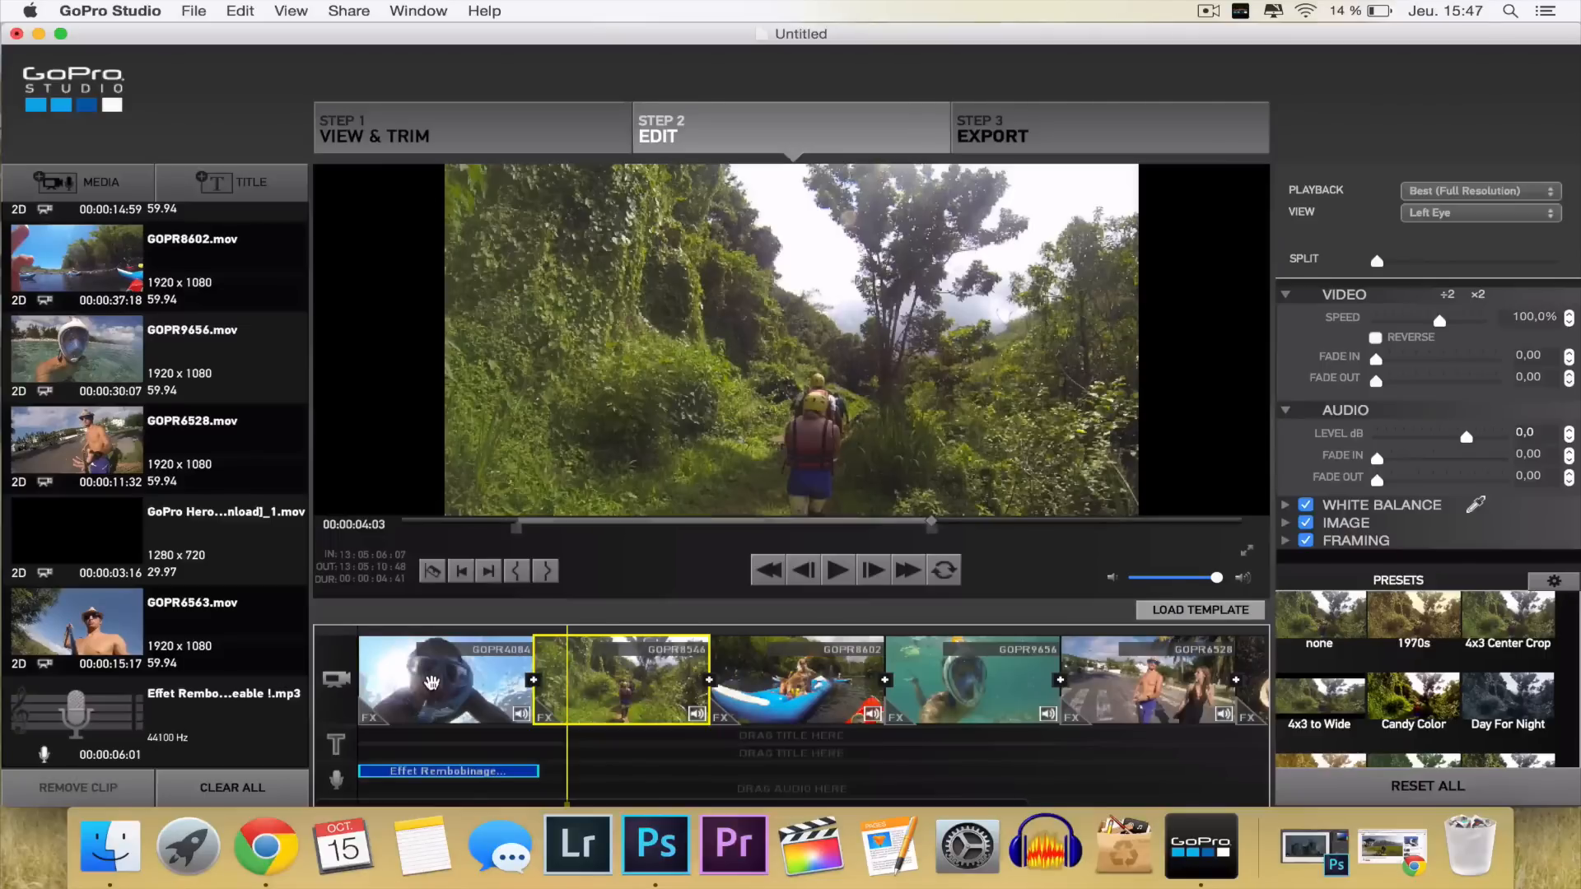
click(432, 684)
click(1515, 318)
text(500)
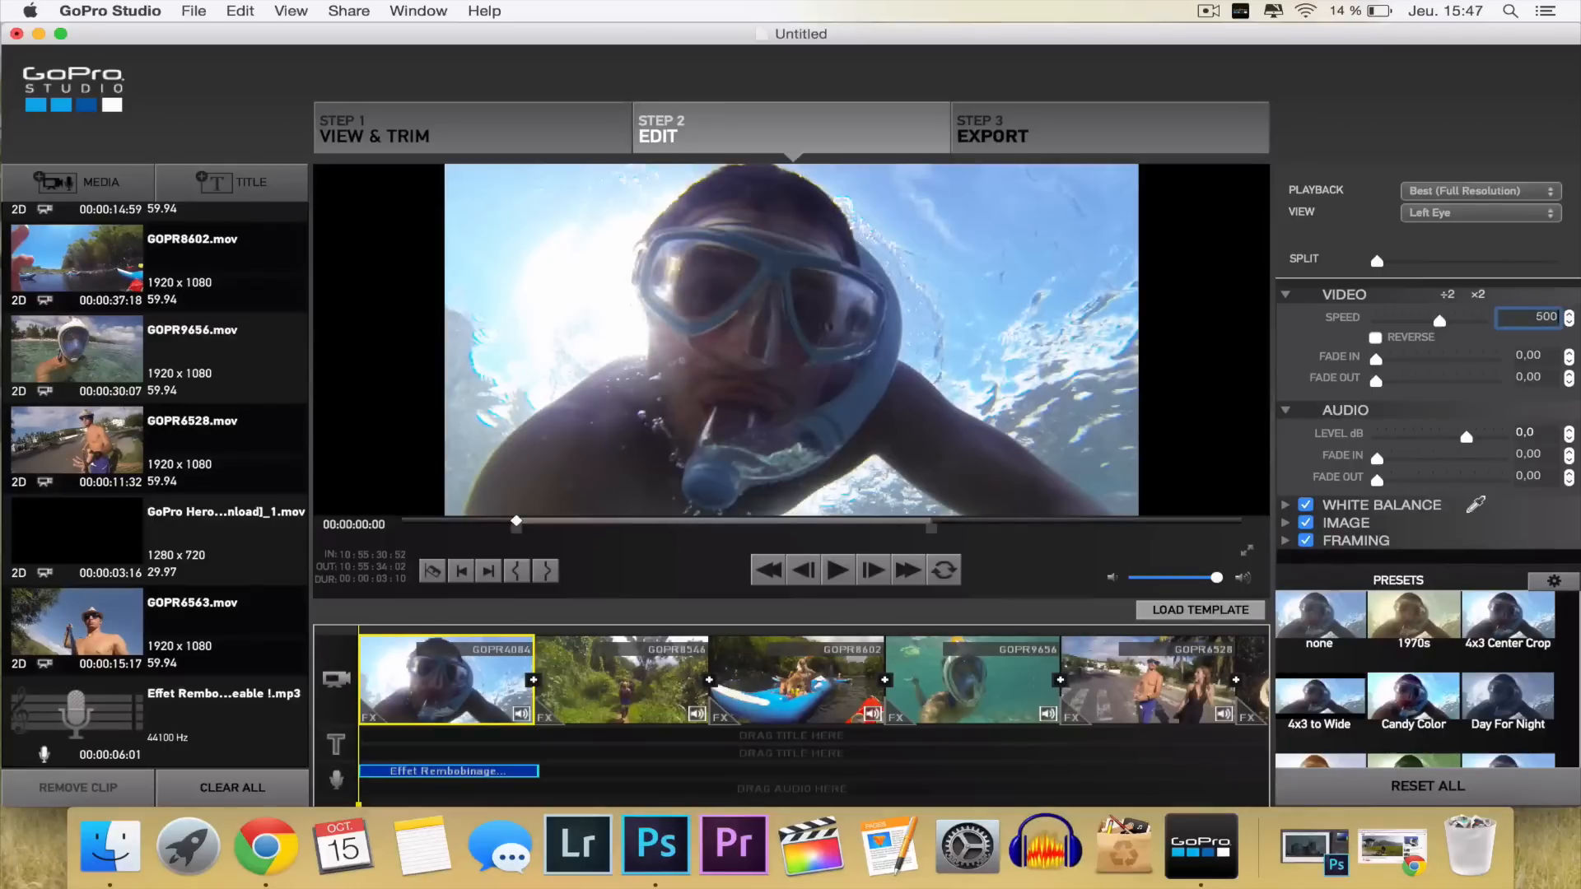
key(Return)
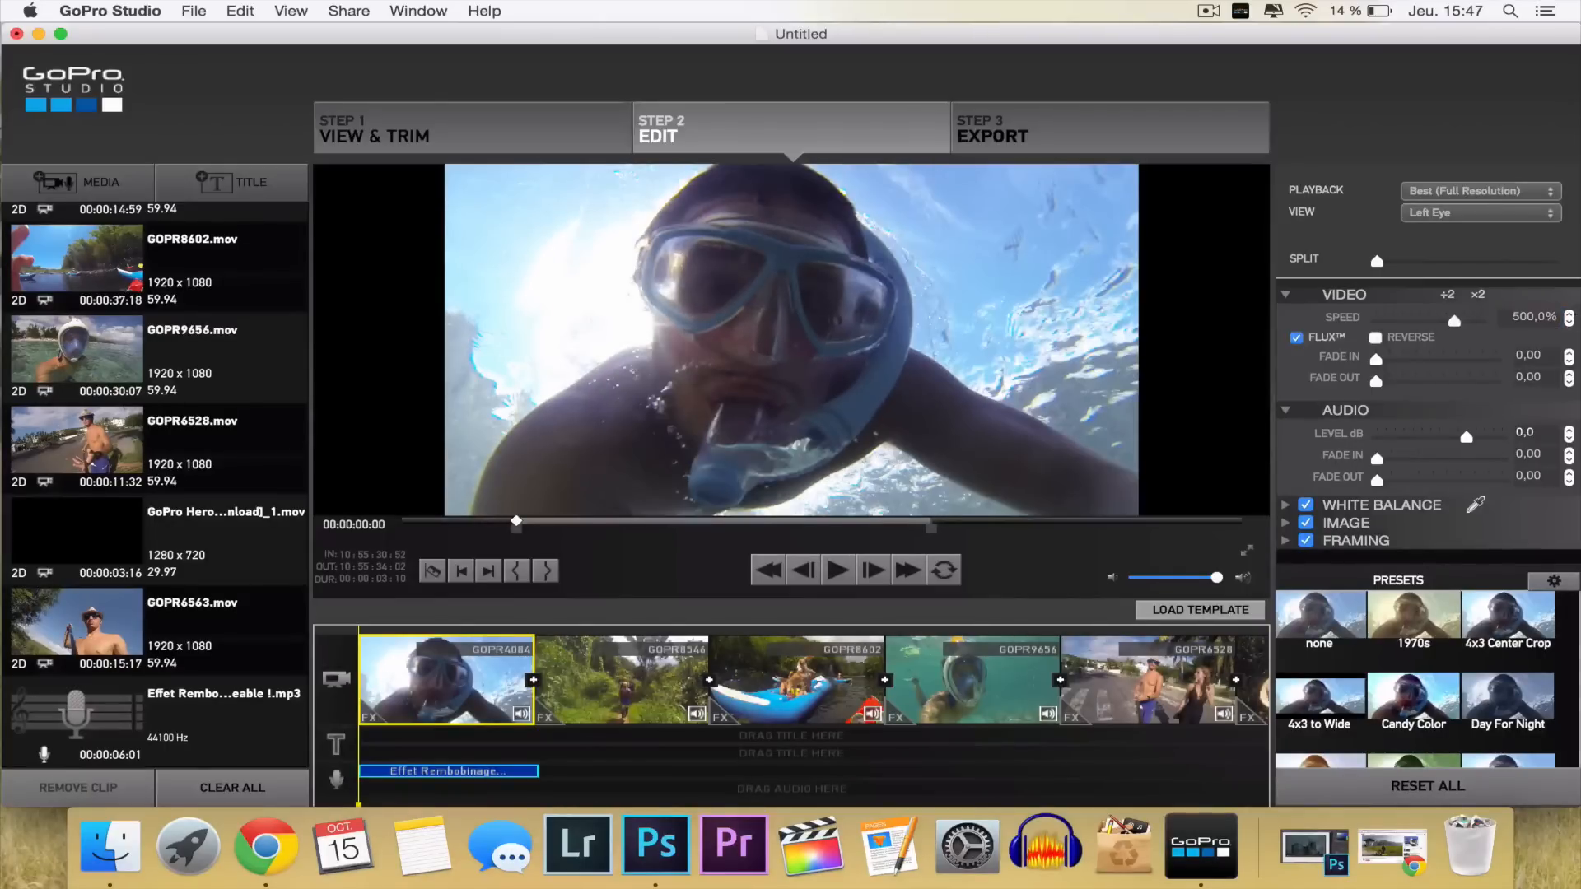
click(1375, 338)
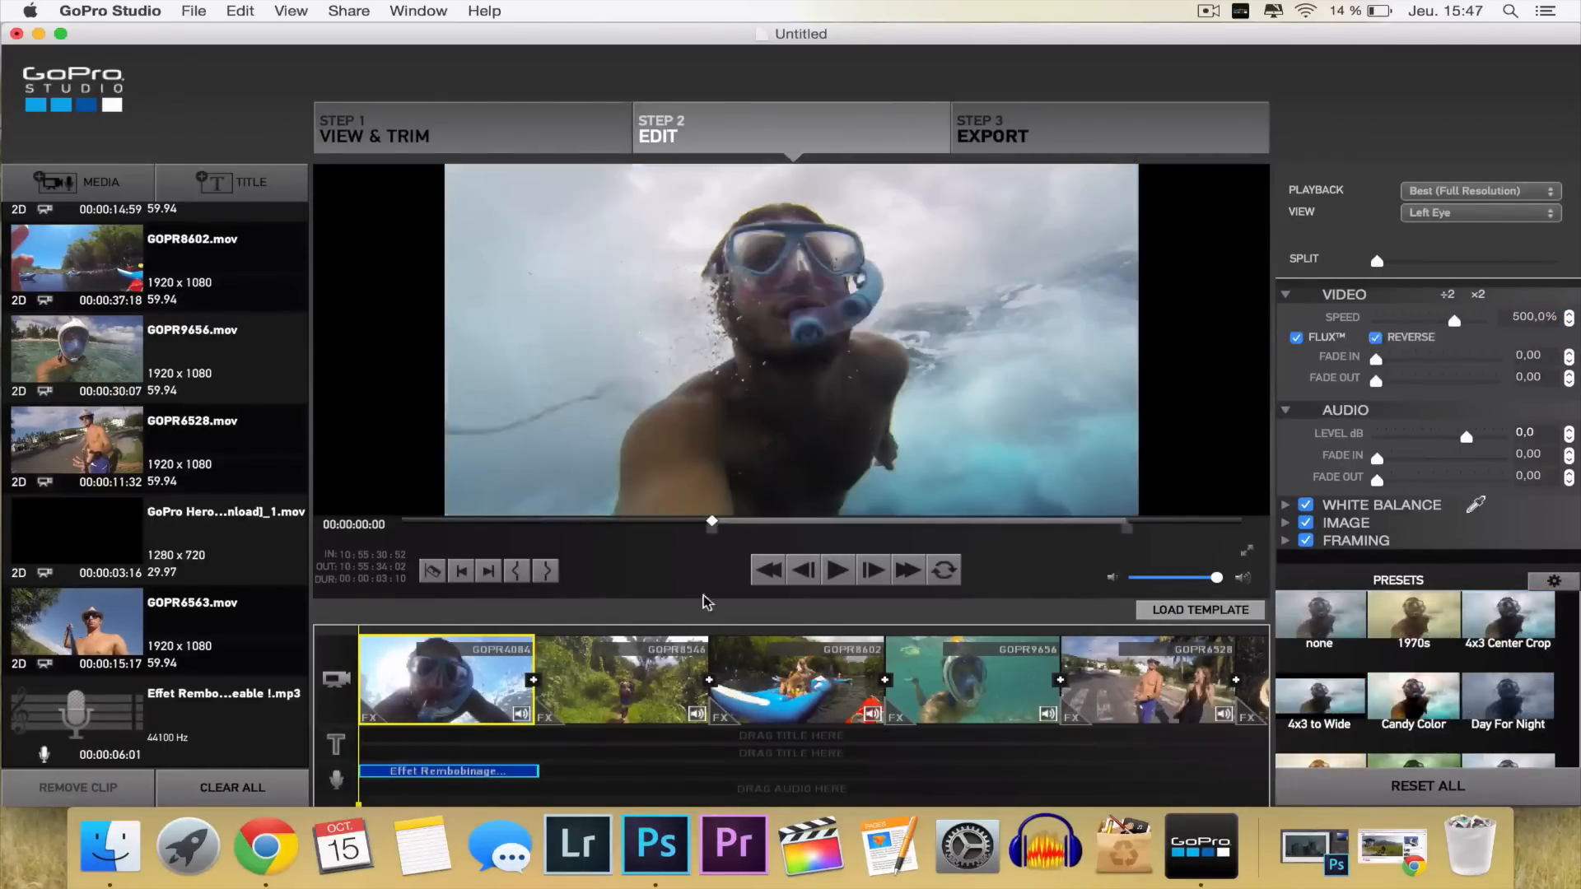
Set the GOPR4084 timeline clip's speed to 1000% and copy that value for reuse.
click(630, 674)
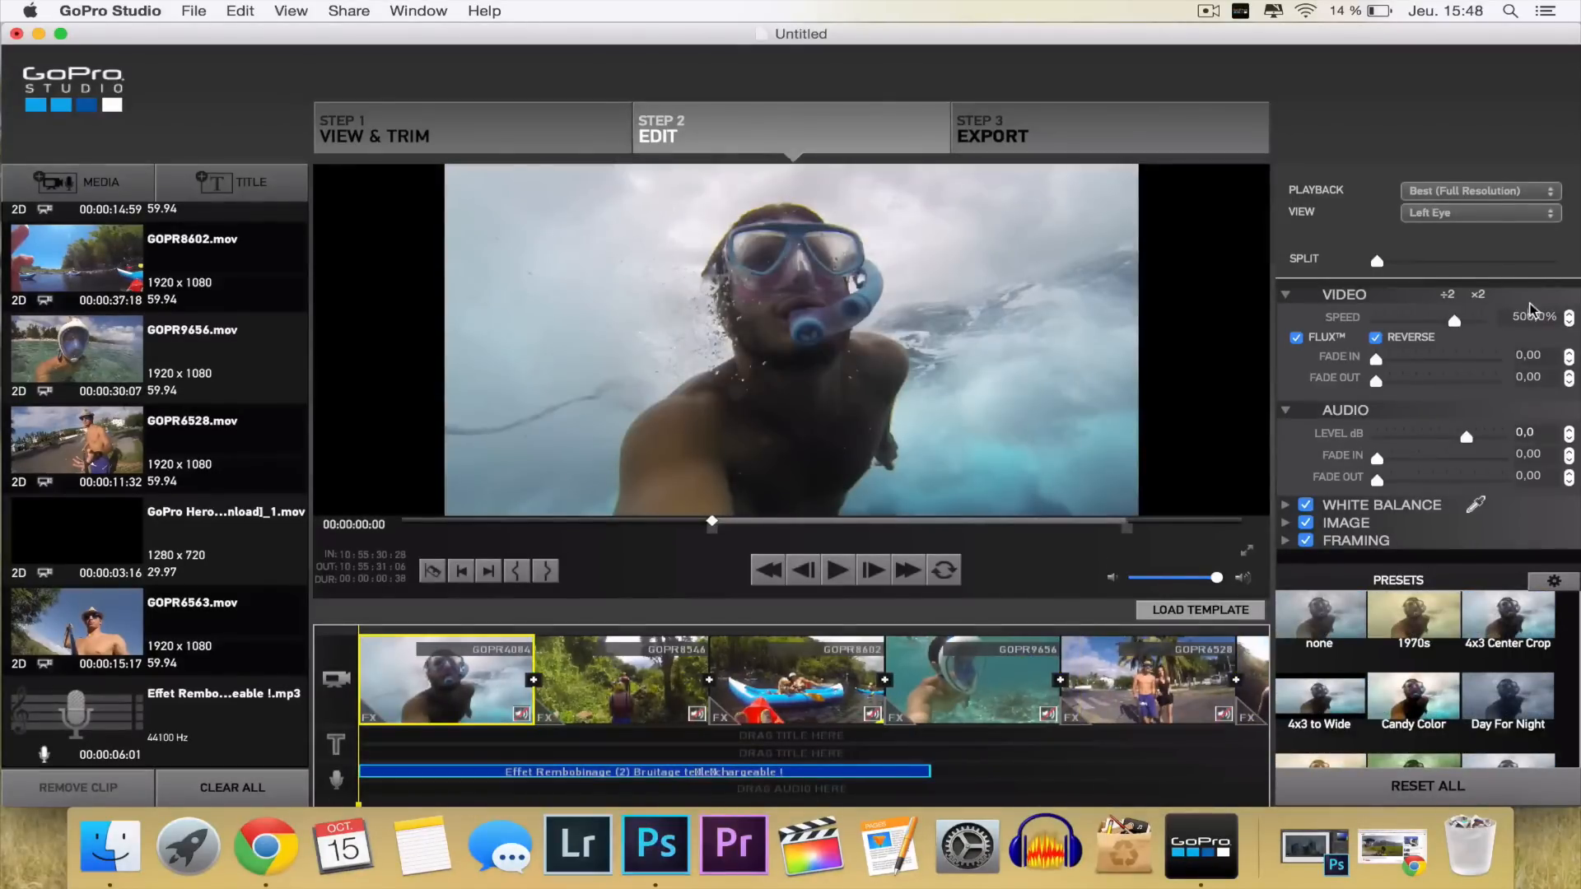
drag(1510, 318, 1568, 318)
text(1000)
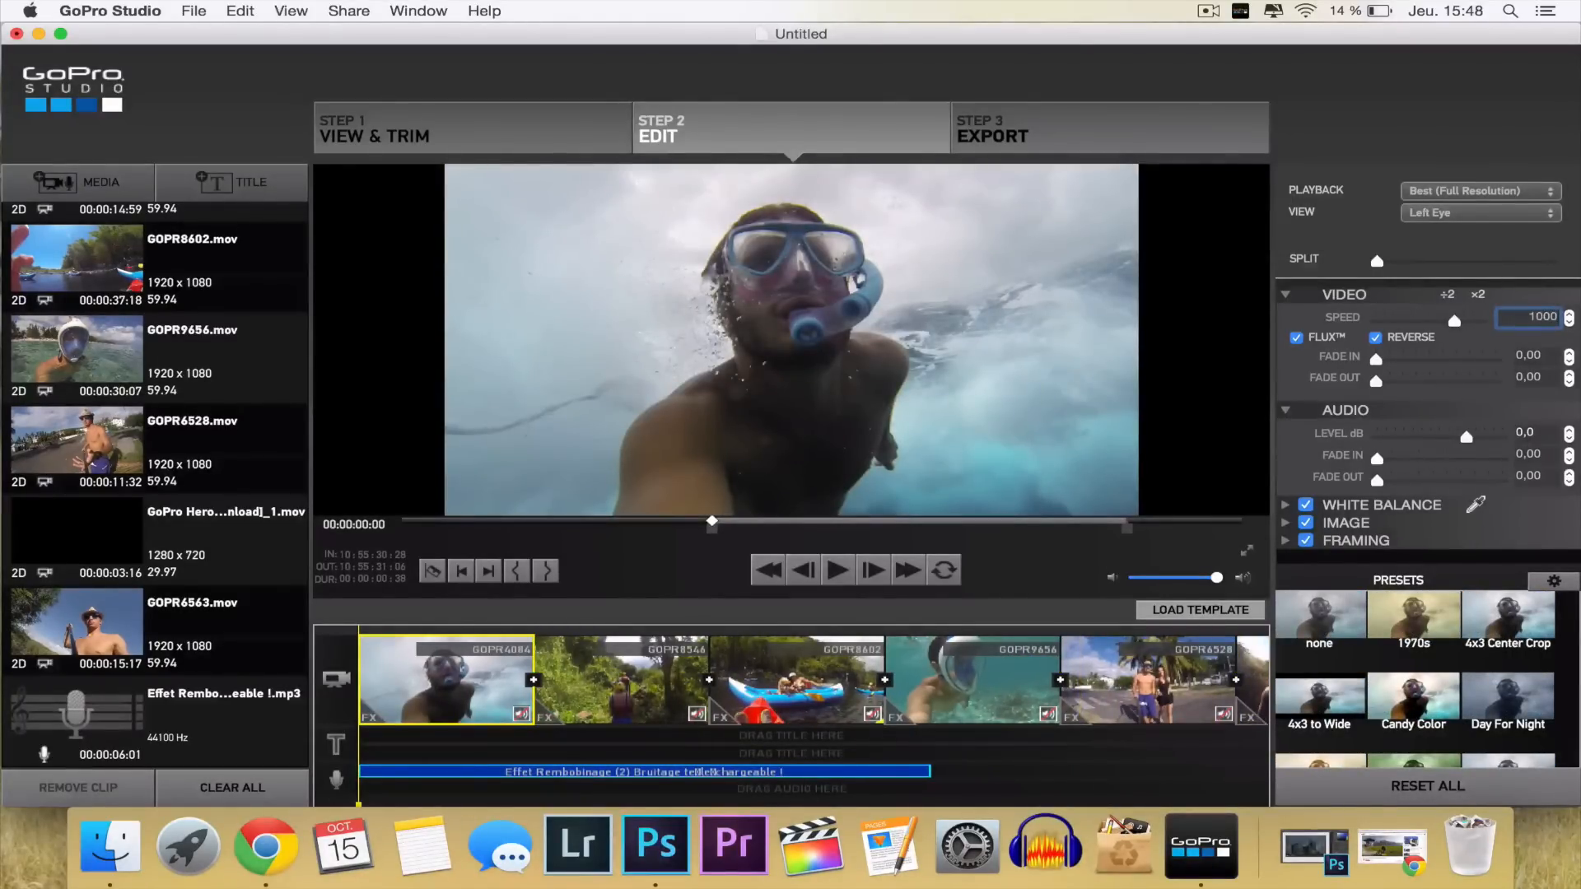
key(super+a)
key(super+c)
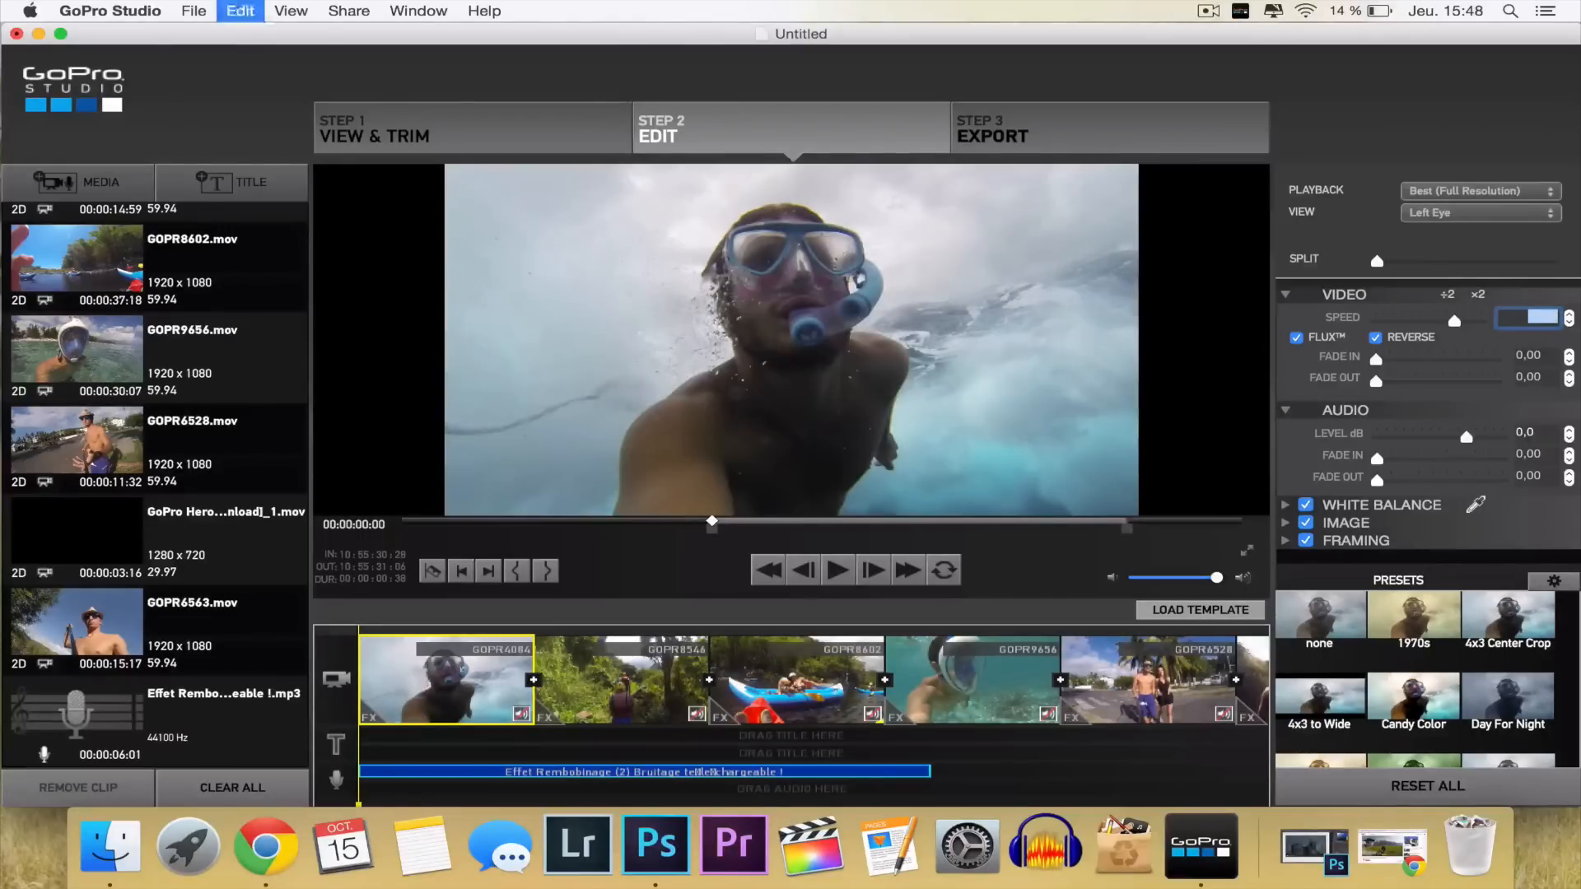
key(Return)
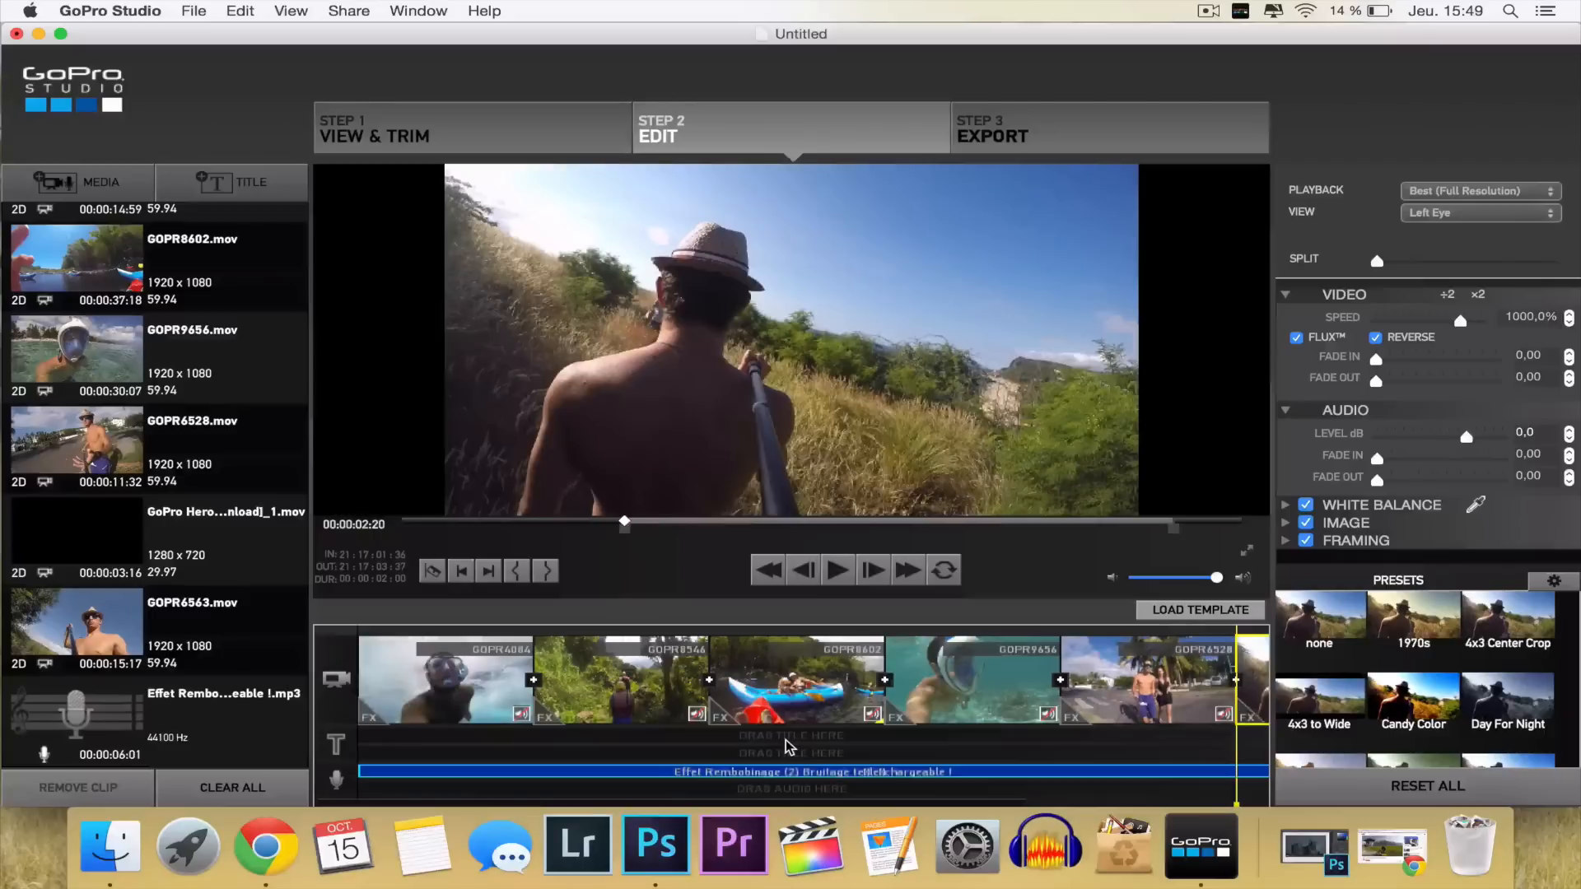
Trim the end of the last timeline clip, GOPR6563, to a duration of about 00:00:00:52.
scroll(786, 747, right, 3)
scroll(786, 747, right, 5)
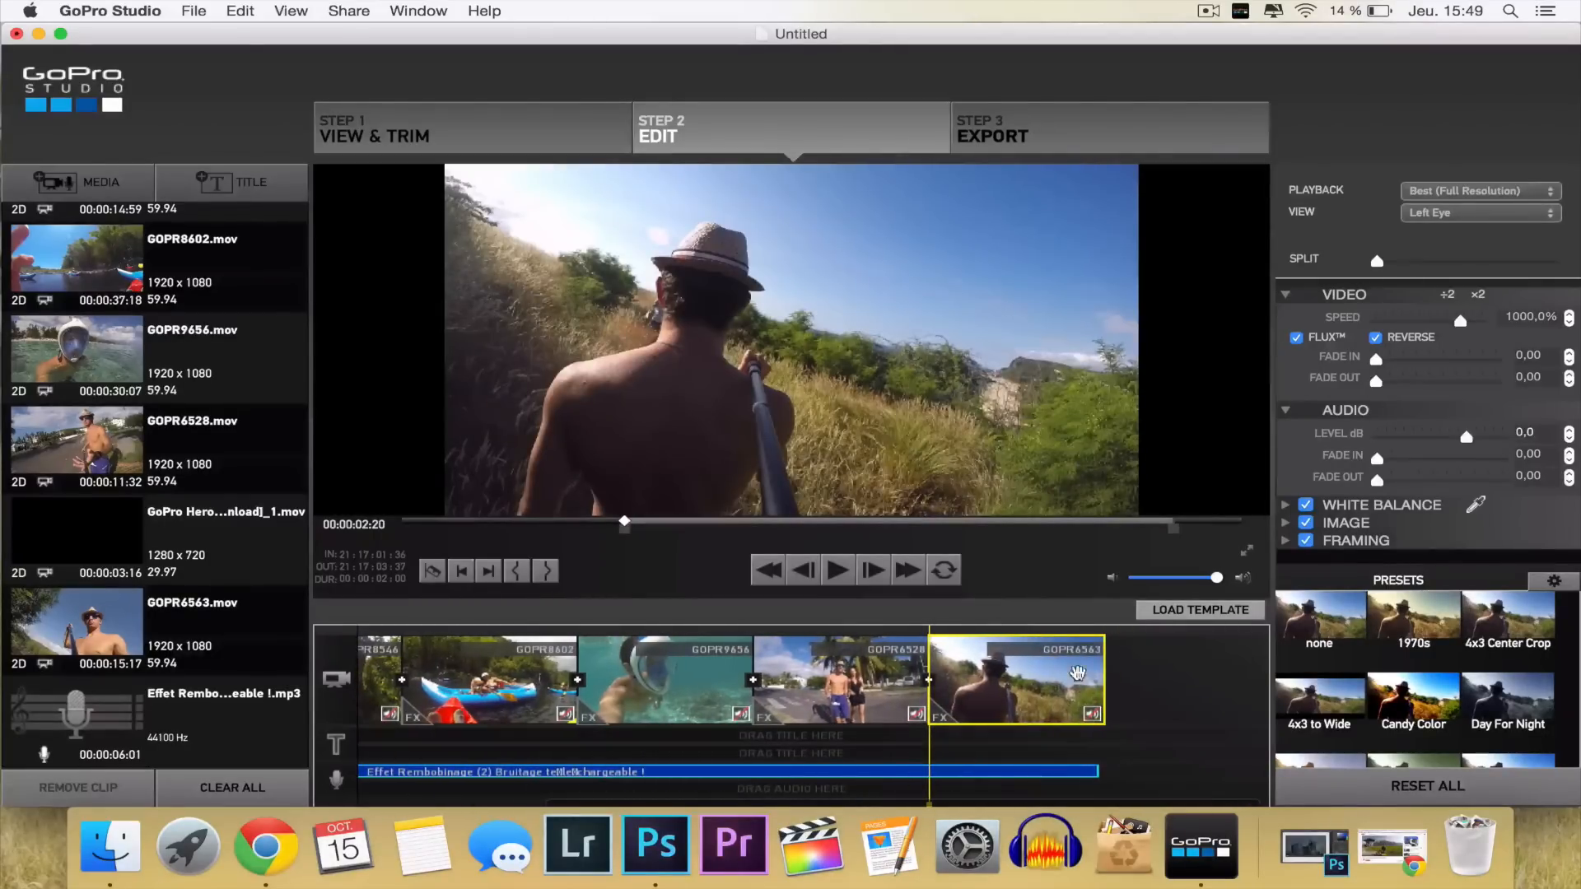
drag(1175, 527, 1150, 529)
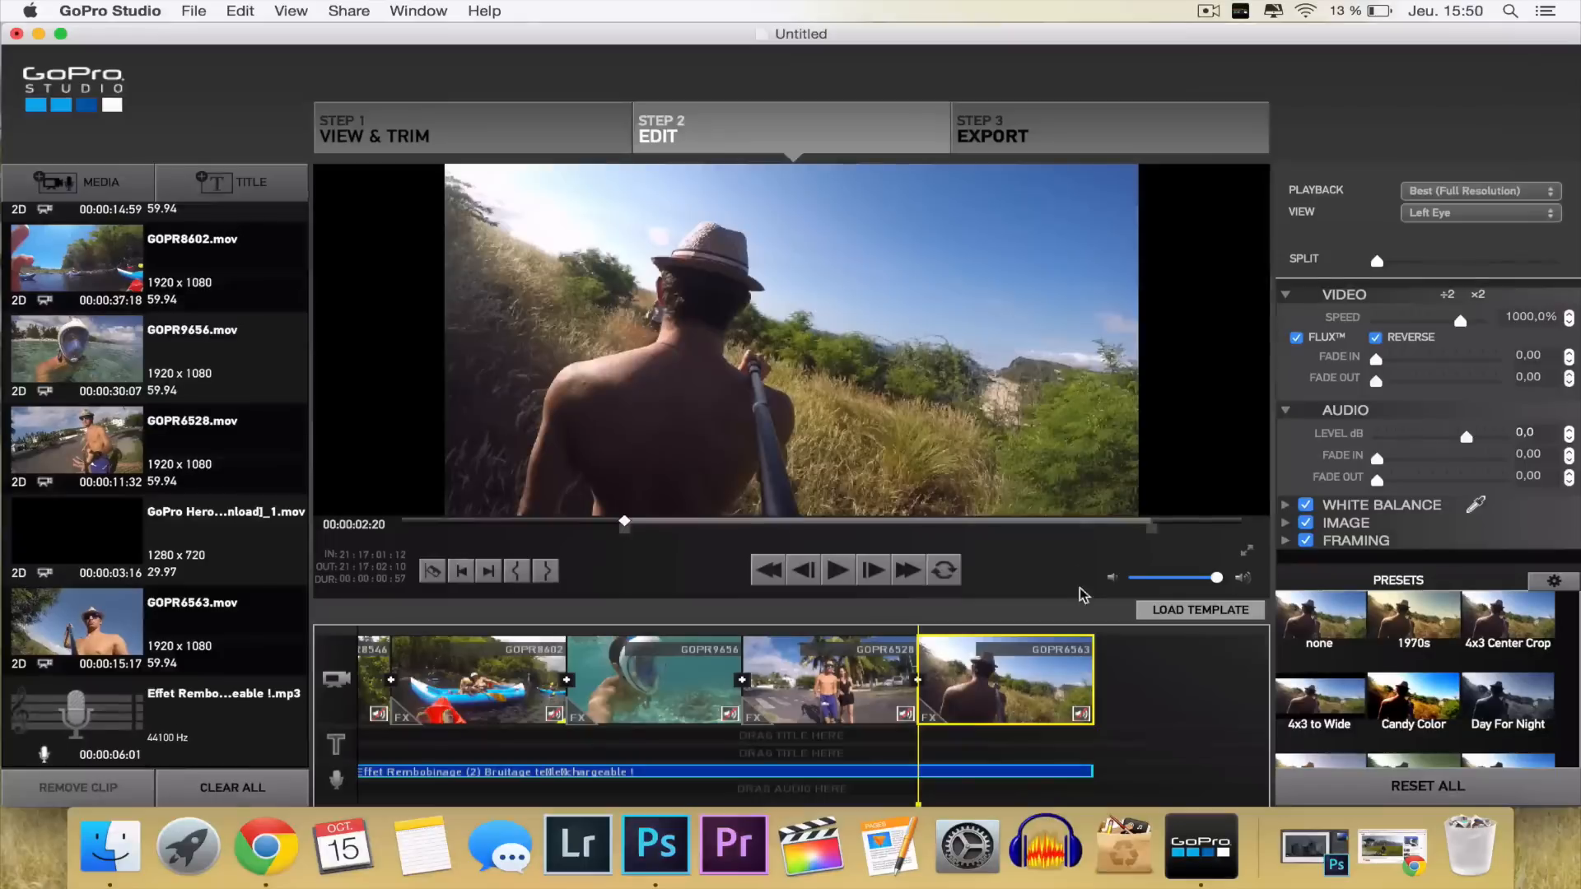
drag(1149, 531, 1112, 534)
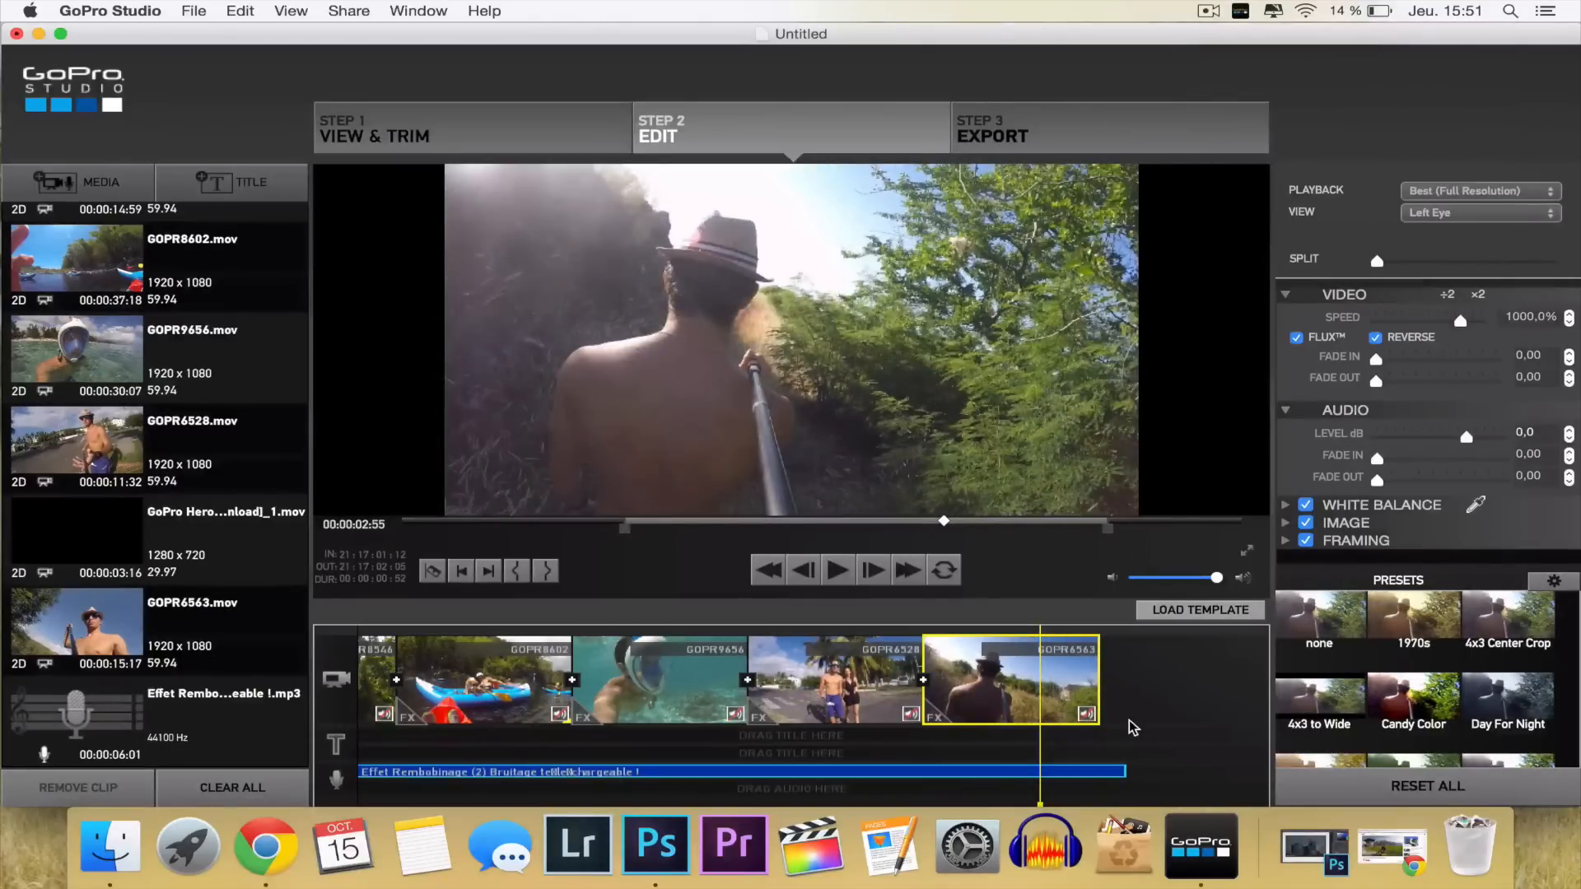
Set the GOPR6563 timeline clip's speed to 1500%.
double_click(1513, 316)
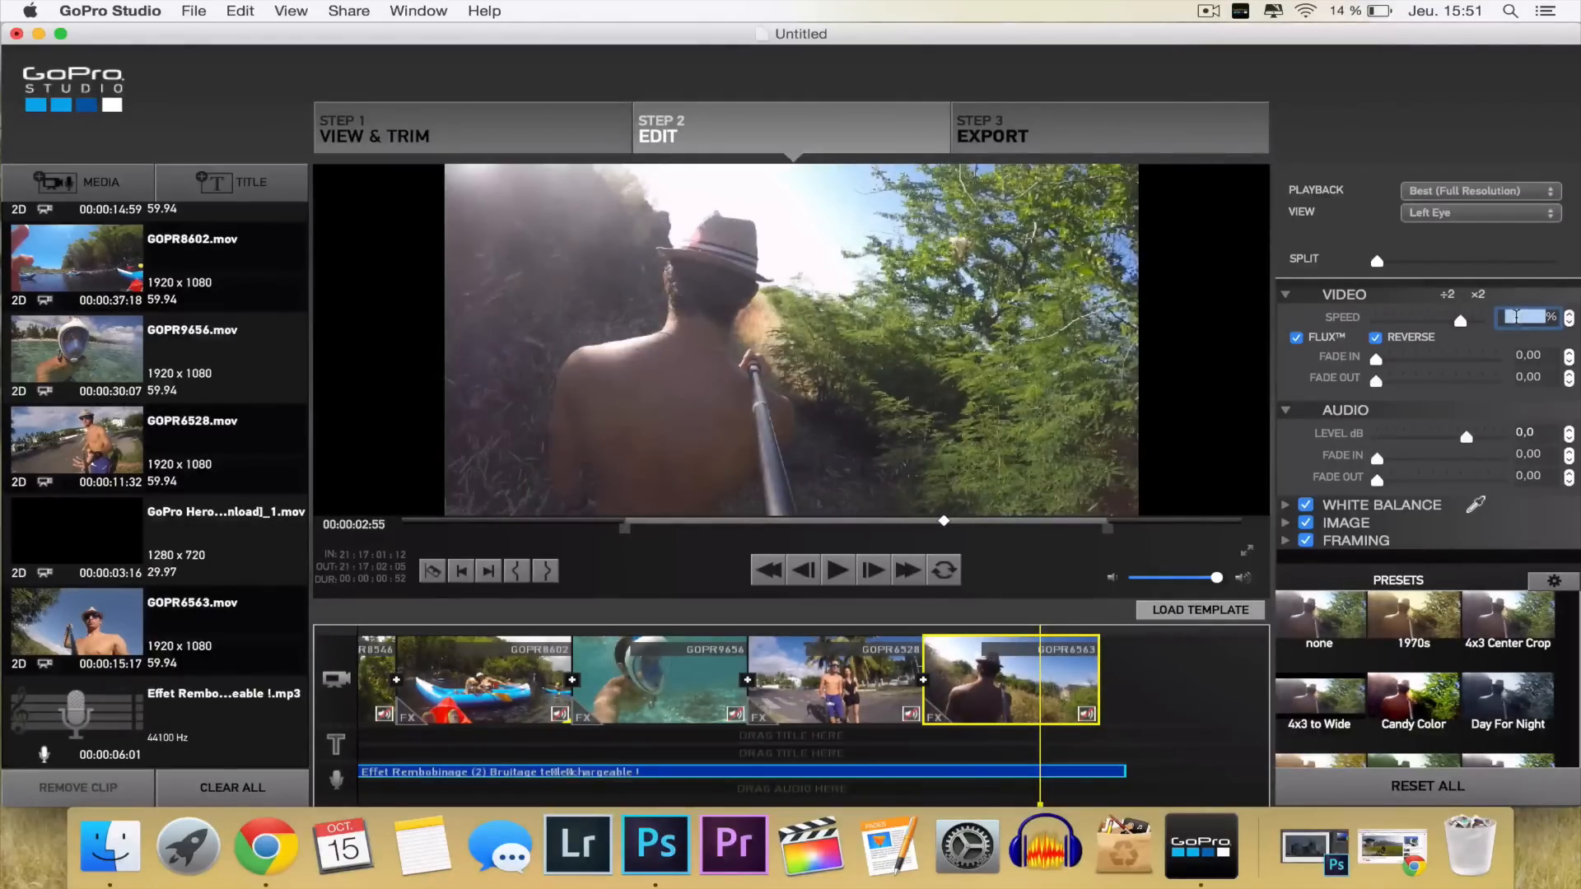
text(1)
key(Return)
text(50)
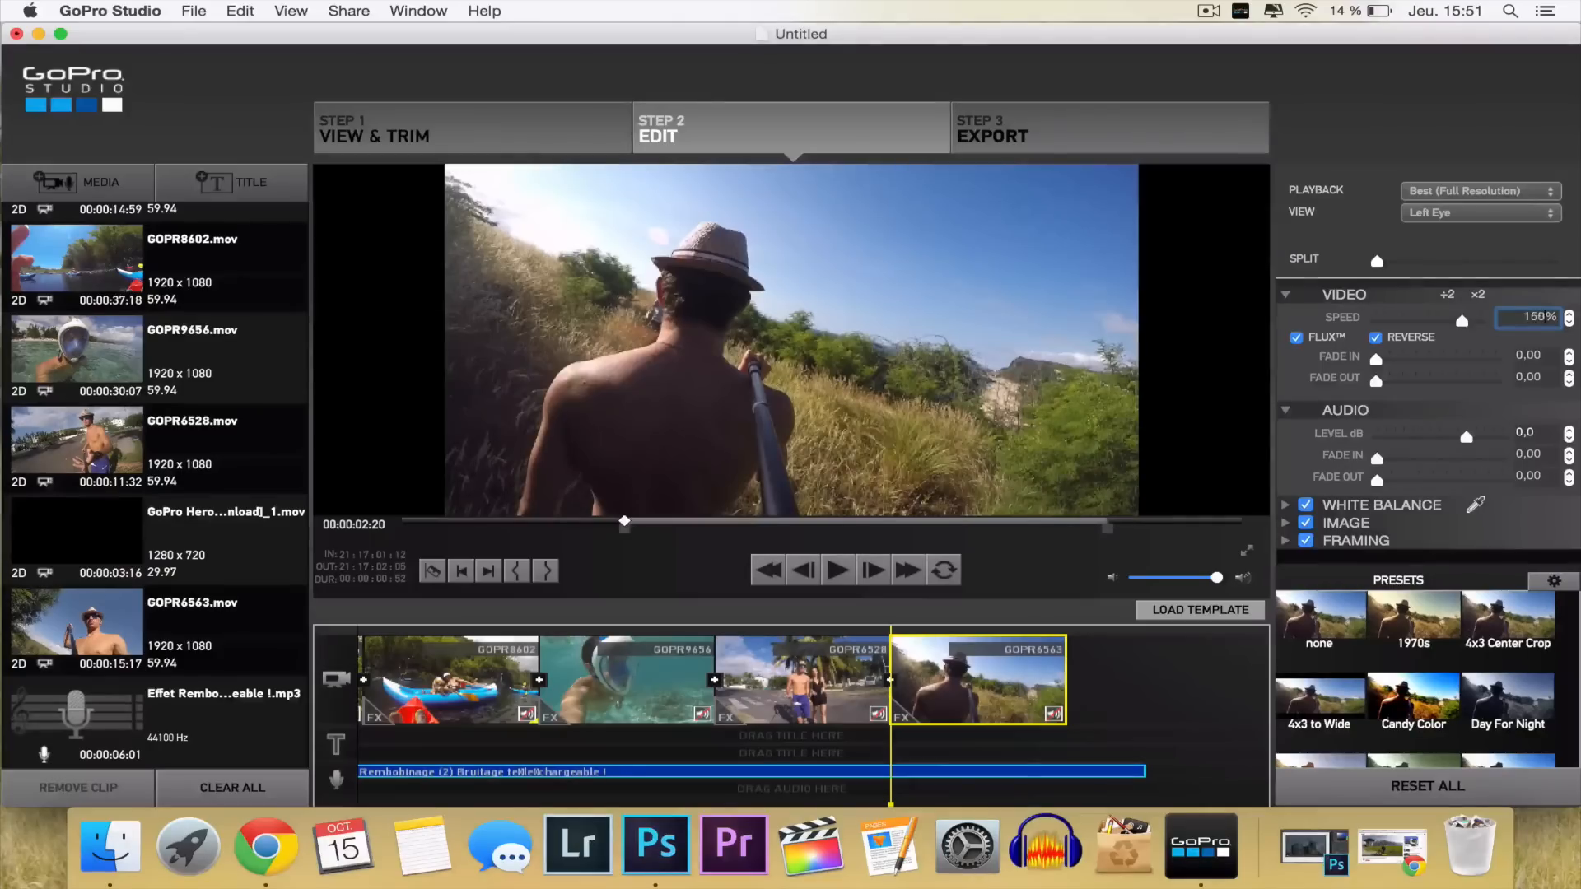
text(0)
key(Return)
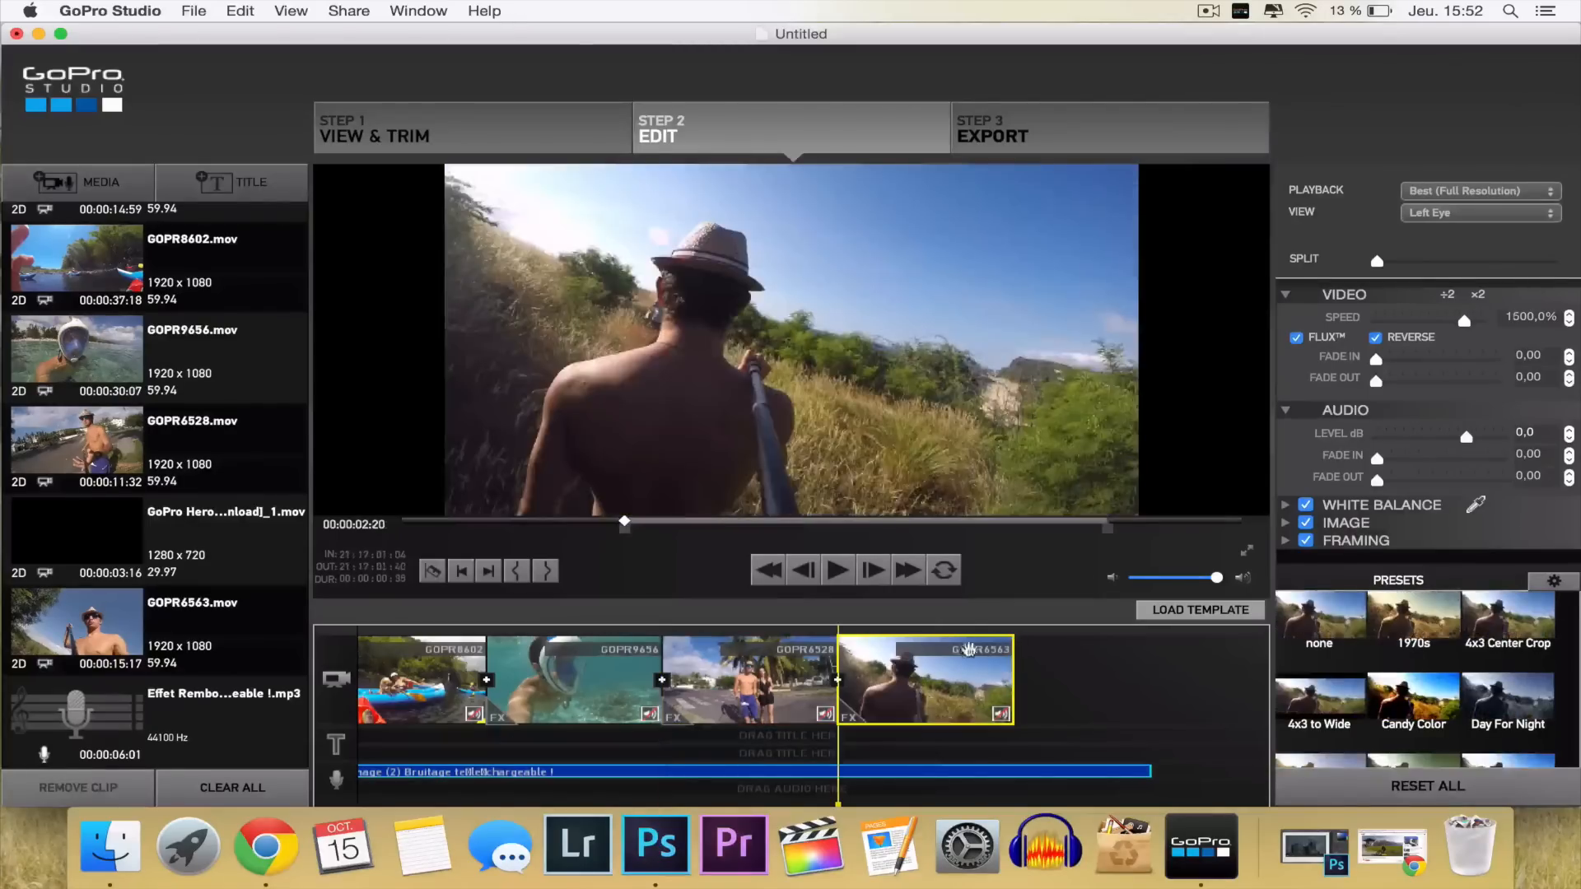
Raise the GOPR6563 timeline clip's playback speed further.
double_click(1506, 317)
text(220)
key(Return)
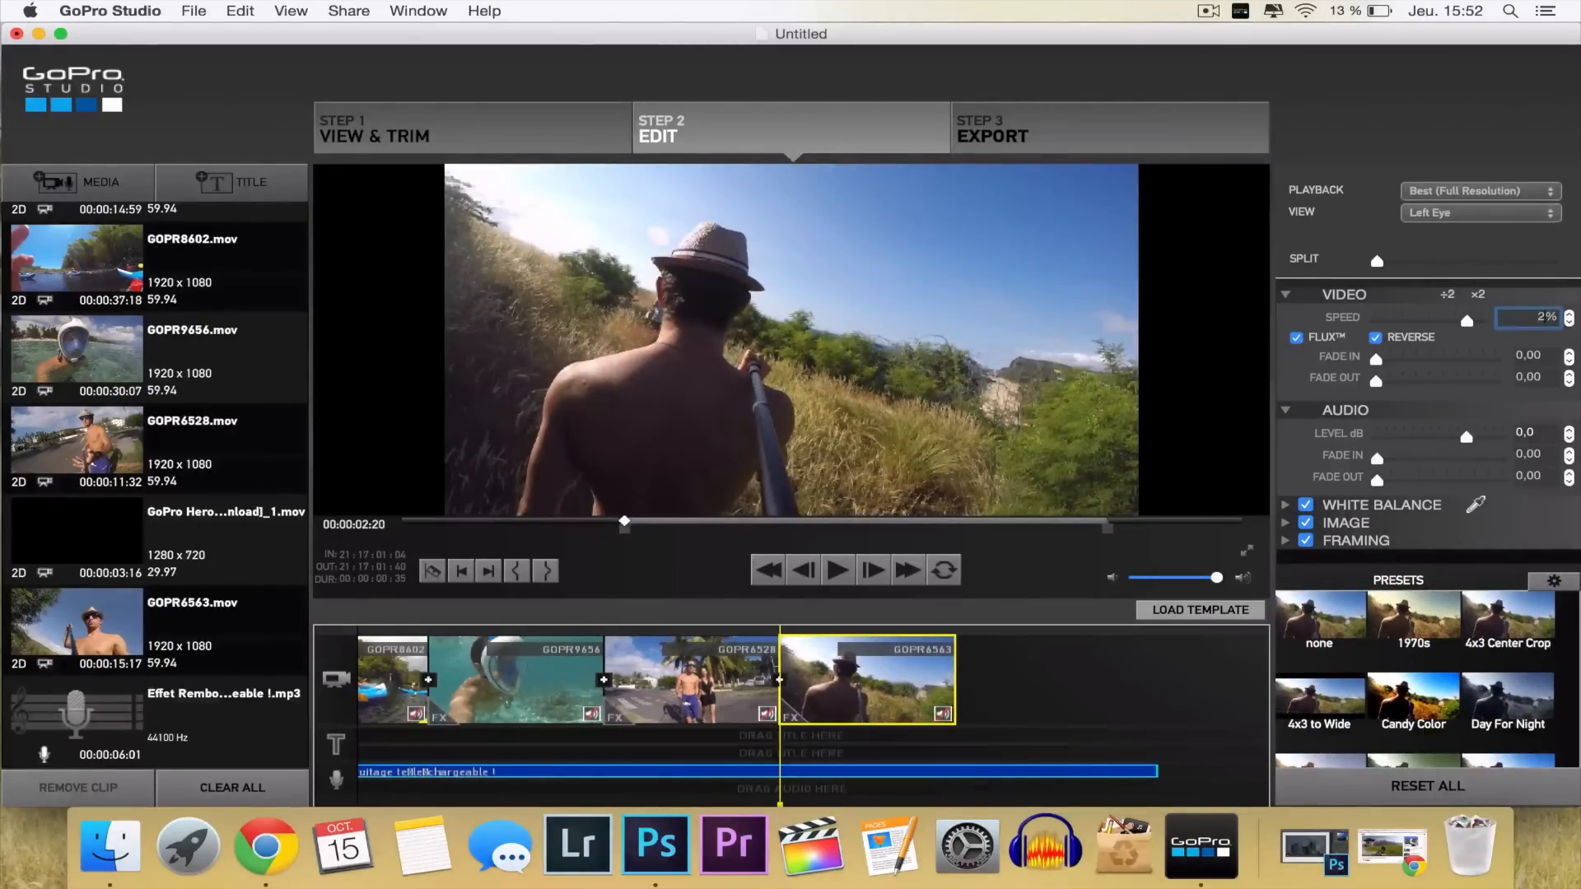